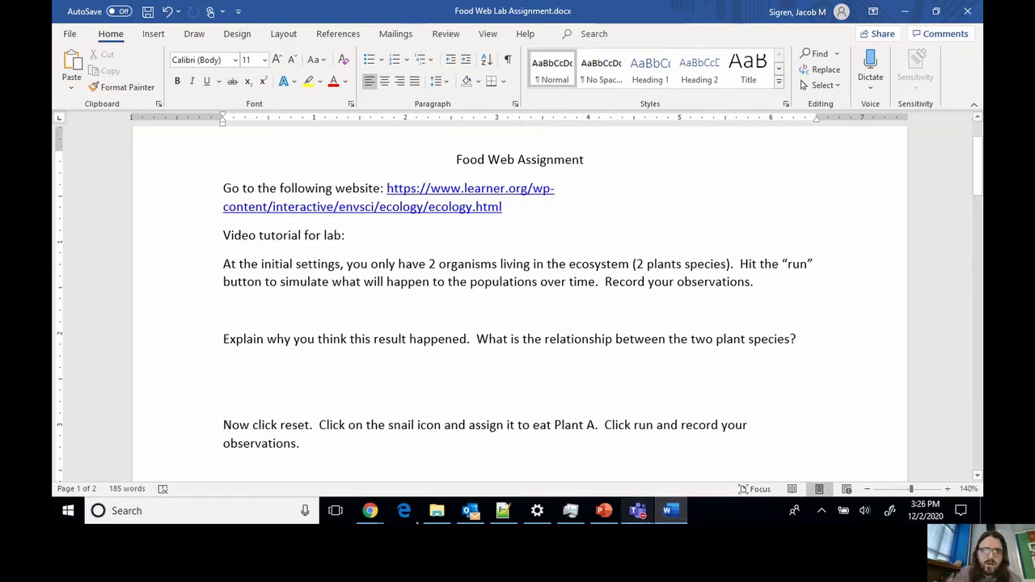
{"action": "left_click_drag", "start_coordinate": [505, 212], "coordinate": [388, 189]}
{"action": "right_click", "coordinate": [411, 198]}
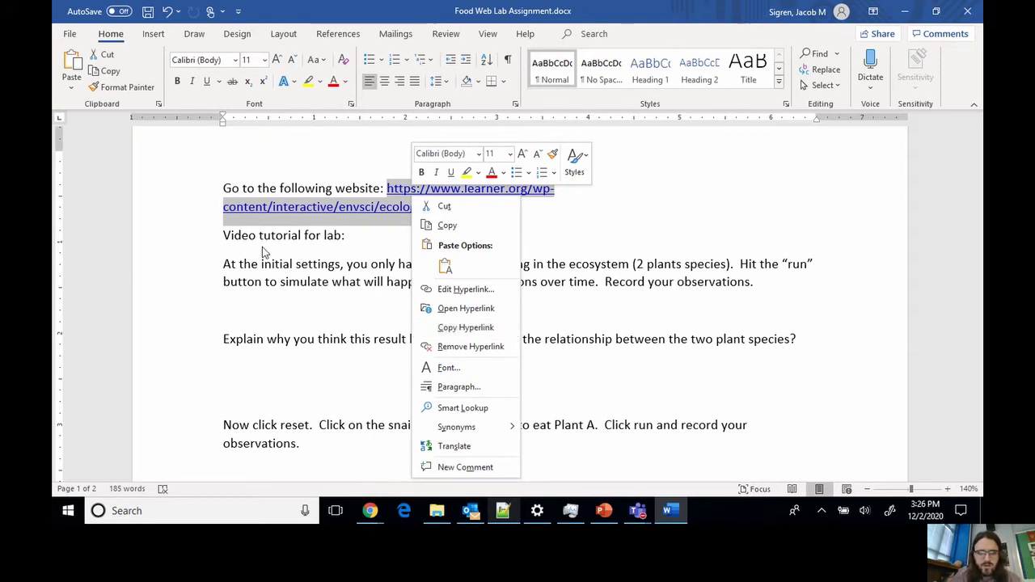
{"action": "left_click", "coordinate": [296, 246]}
{"action": "left_click", "coordinate": [541, 225]}
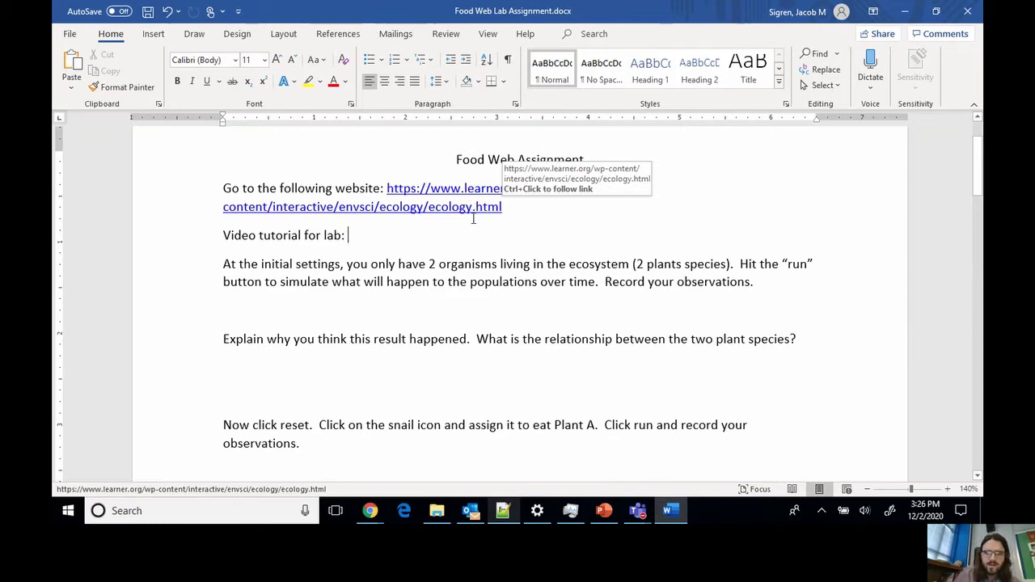
View the Ecology Lab simulation in Chrome and return to Word to highlight the paragraph about the initial settings.
{"action": "mouse_move", "coordinate": [370, 511]}
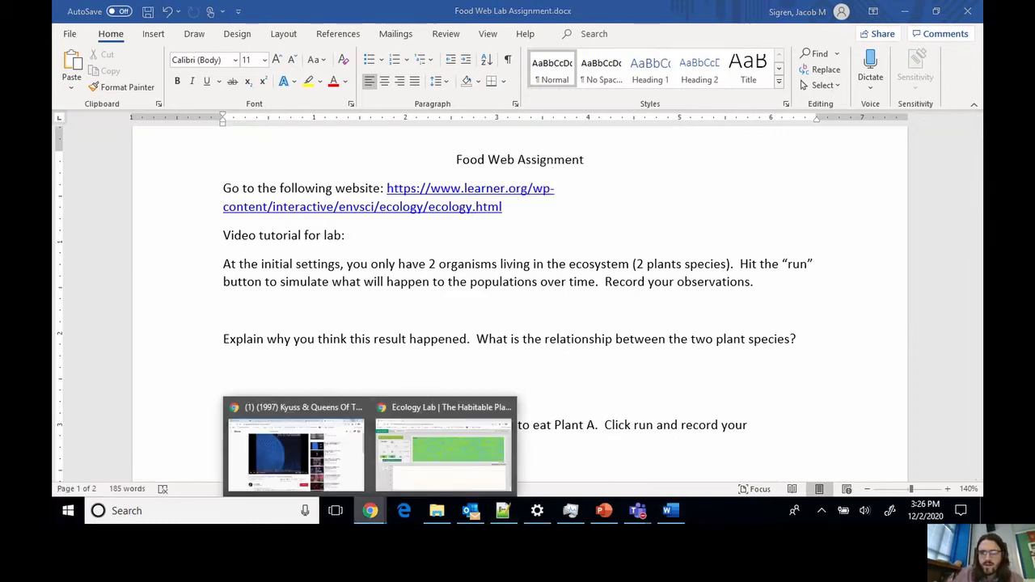
{"action": "left_click", "coordinate": [462, 477]}
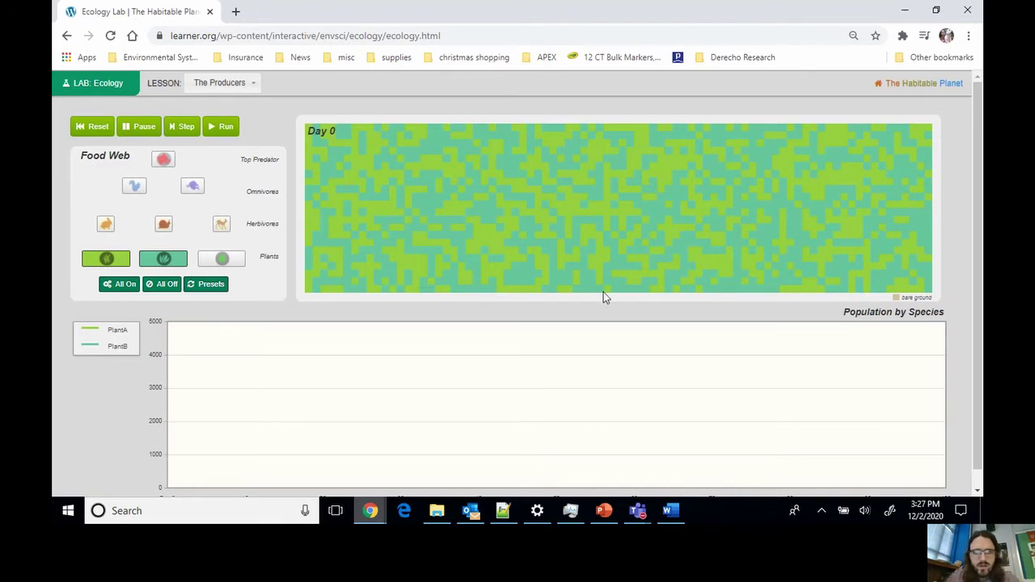
{"action": "left_click", "coordinate": [667, 521]}
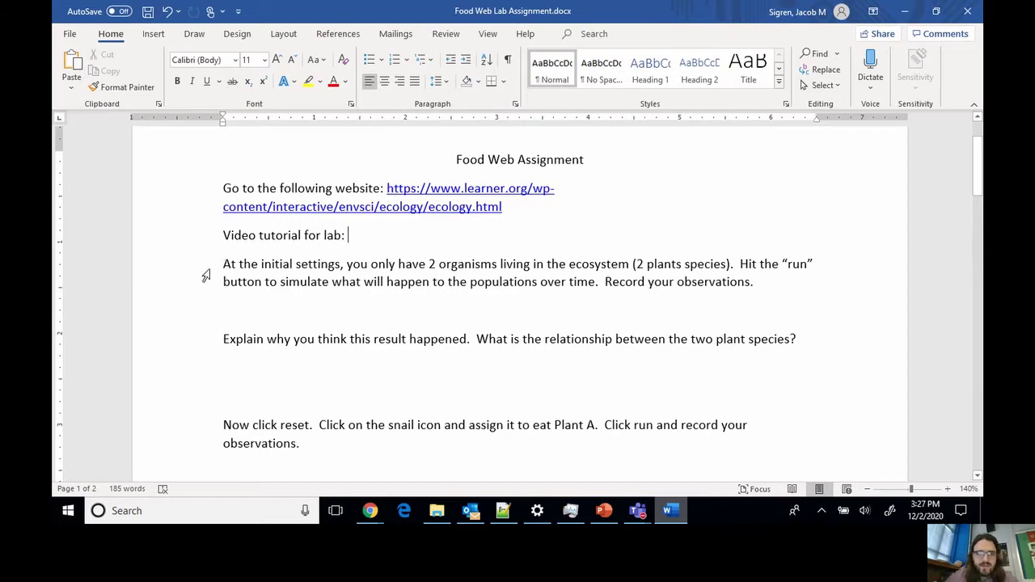
{"action": "left_click_drag", "start_coordinate": [223, 264], "coordinate": [771, 288]}
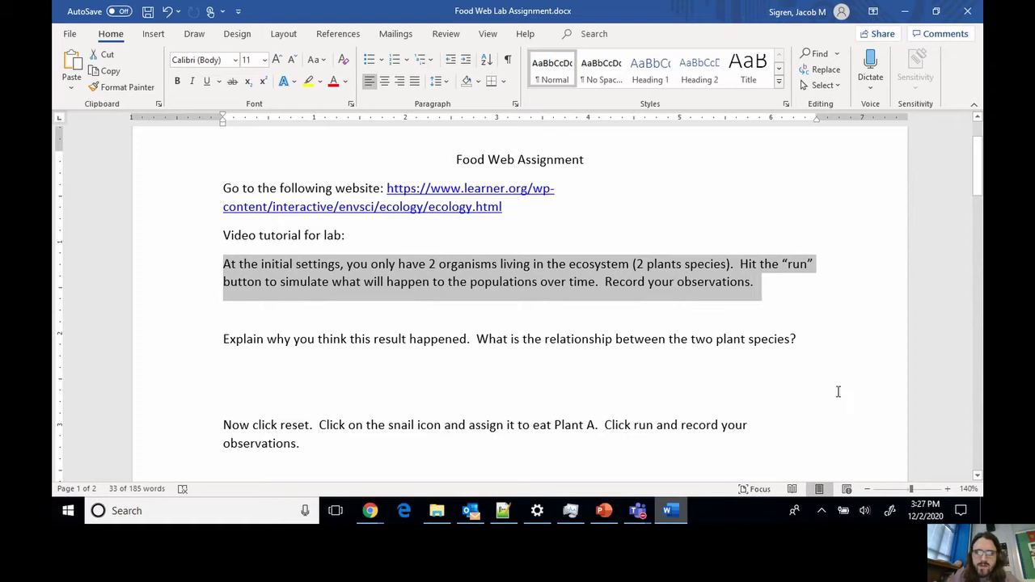
Switch to the Ecology Lab in Chrome, run the two-plant simulation, pause it and inspect the early part of the population graph.
{"action": "left_click", "coordinate": [383, 511]}
{"action": "left_click", "coordinate": [414, 459]}
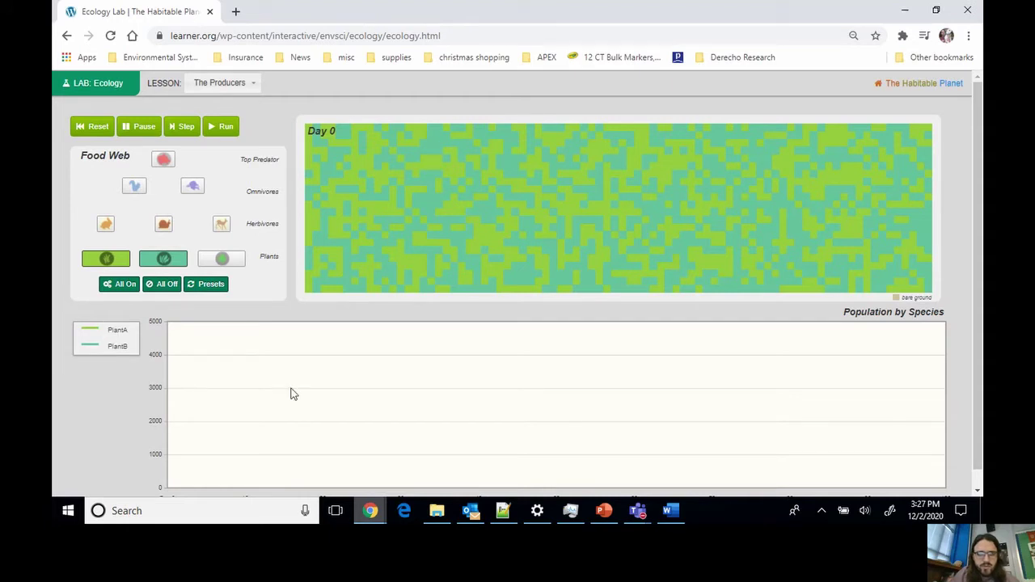
{"action": "left_click", "coordinate": [223, 128]}
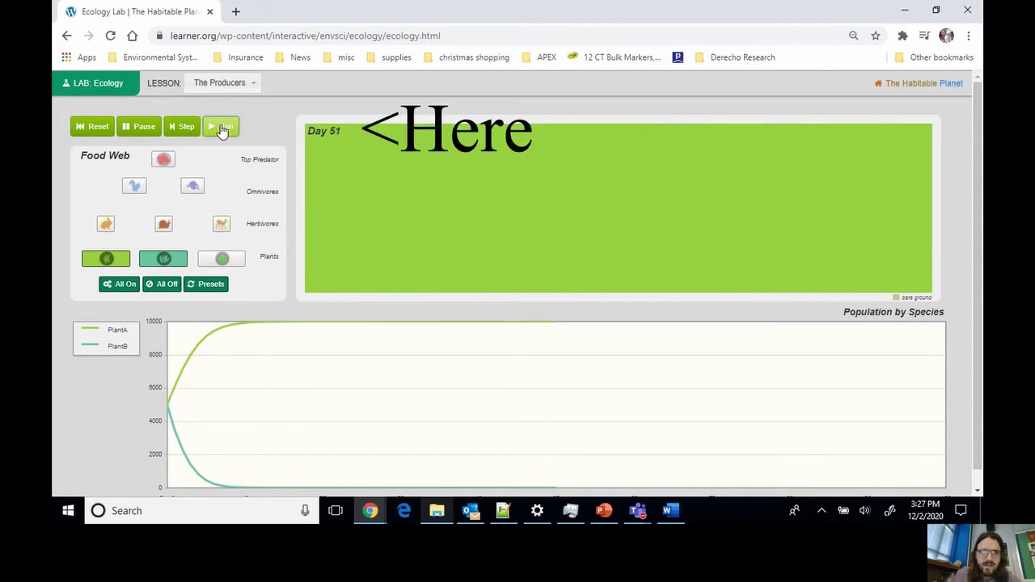
{"action": "left_click", "coordinate": [145, 128]}
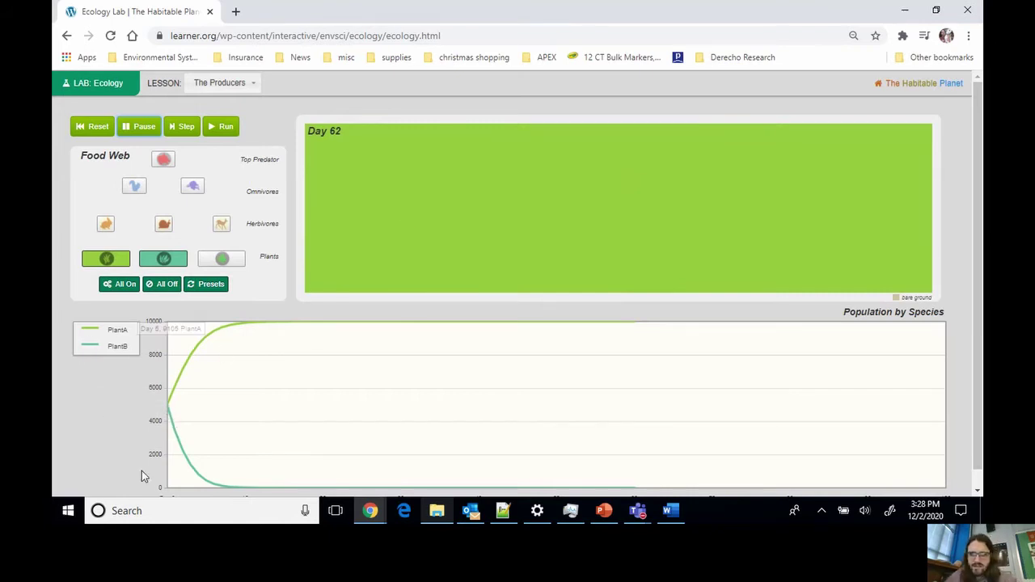
{"action": "mouse_move", "coordinate": [170, 409]}
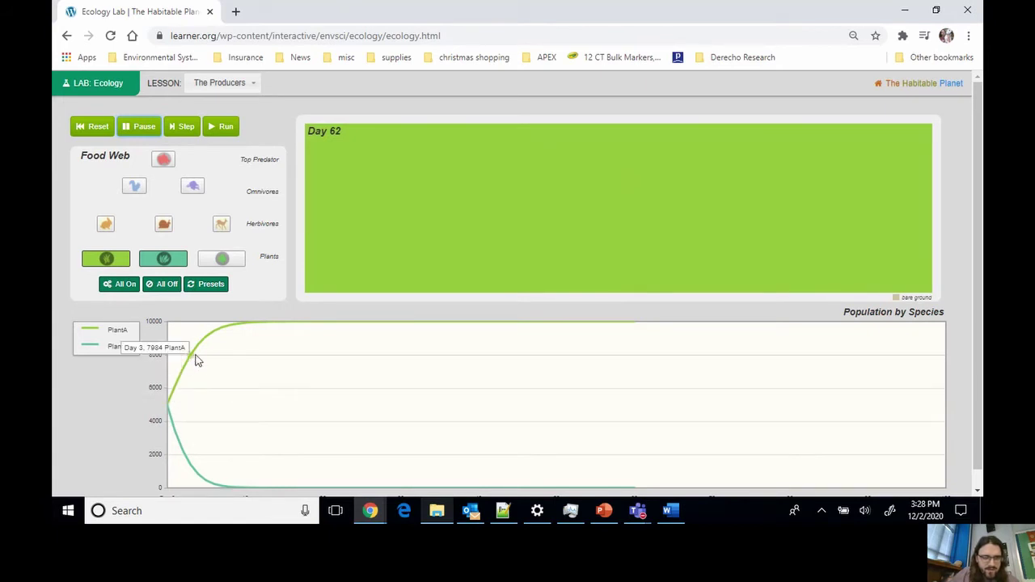
{"action": "mouse_move", "coordinate": [224, 336]}
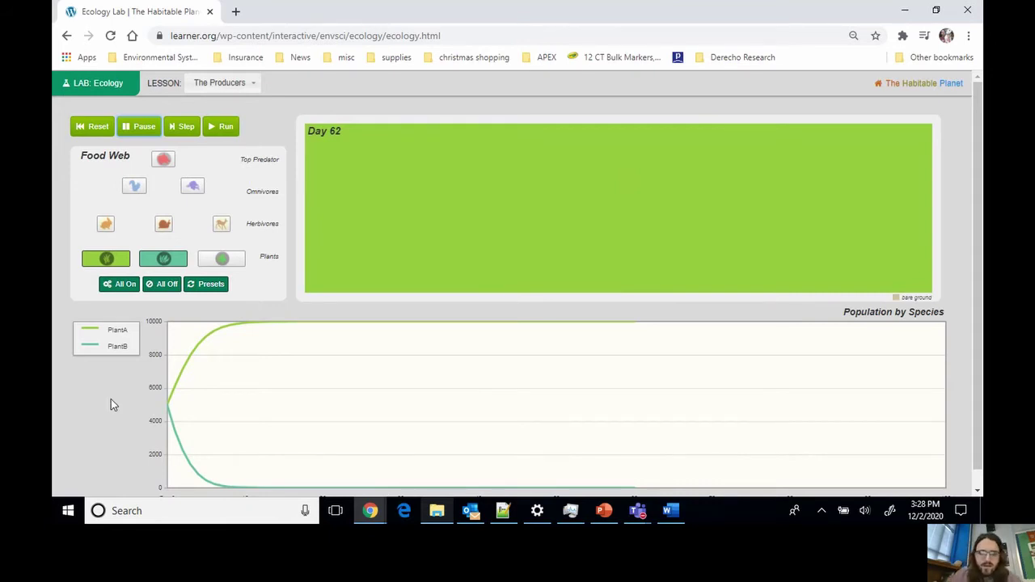
Return to the Word assignment and review the answer spaces for the observations and the question on the plant species' relationship.
{"action": "left_click", "coordinate": [678, 514]}
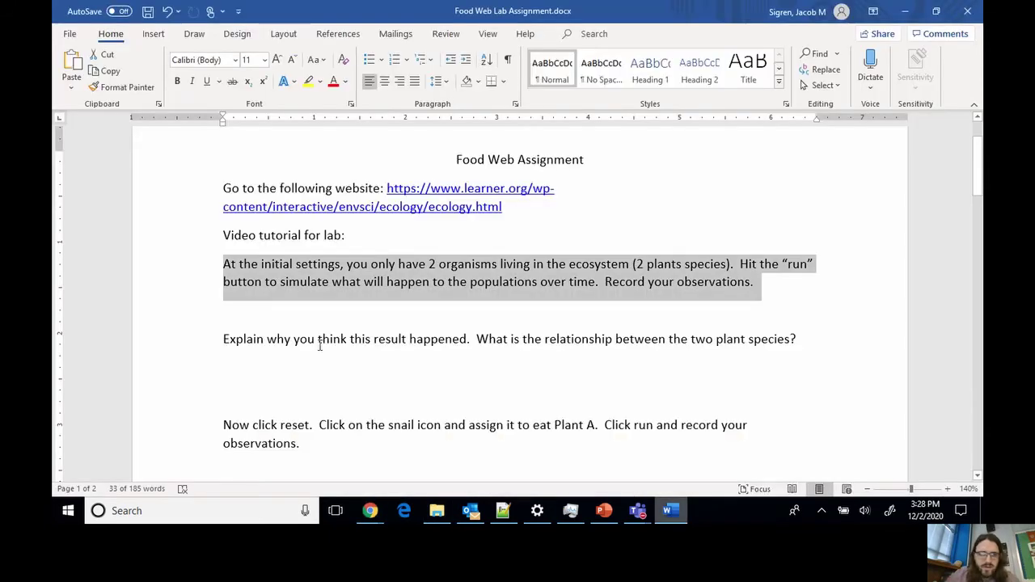
{"action": "left_click", "coordinate": [404, 312]}
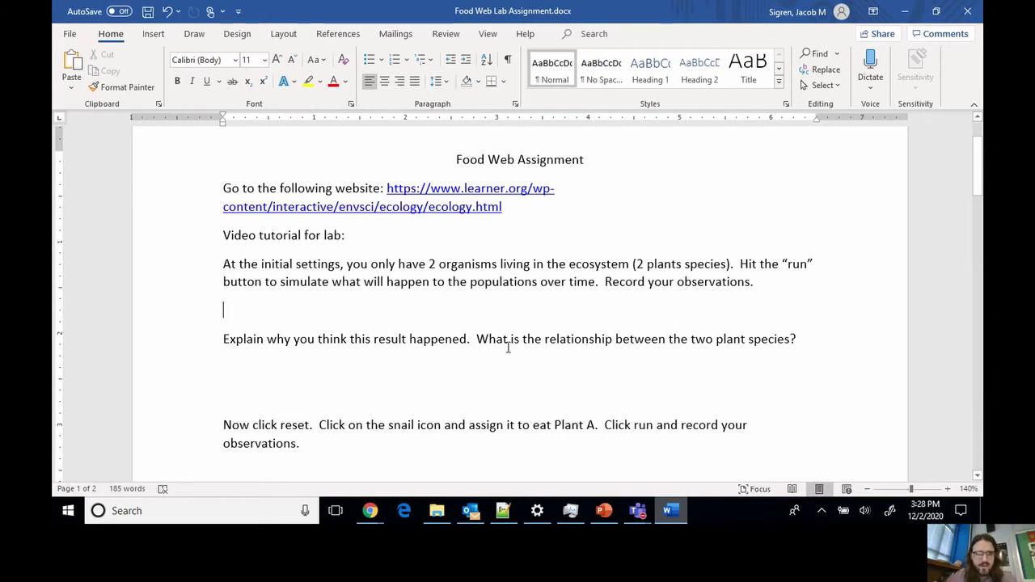
{"action": "left_click", "coordinate": [434, 367]}
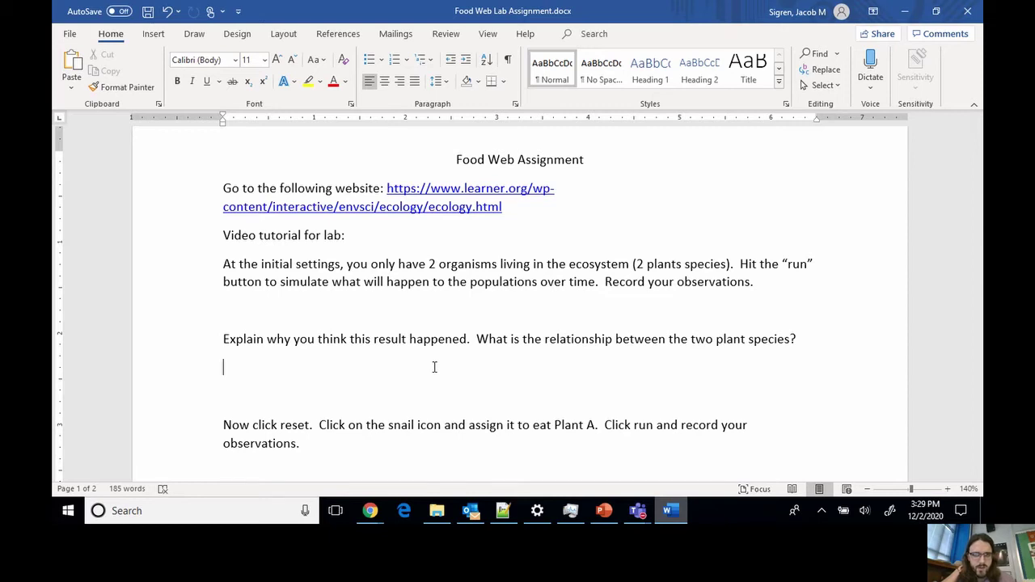
{"action": "scroll", "coordinate": [435, 367], "scroll_direction": "down", "scroll_amount": 2}
Switch to the Ecology Lab in Chrome and reset the simulation to day 0.
{"action": "mouse_move", "coordinate": [370, 511]}
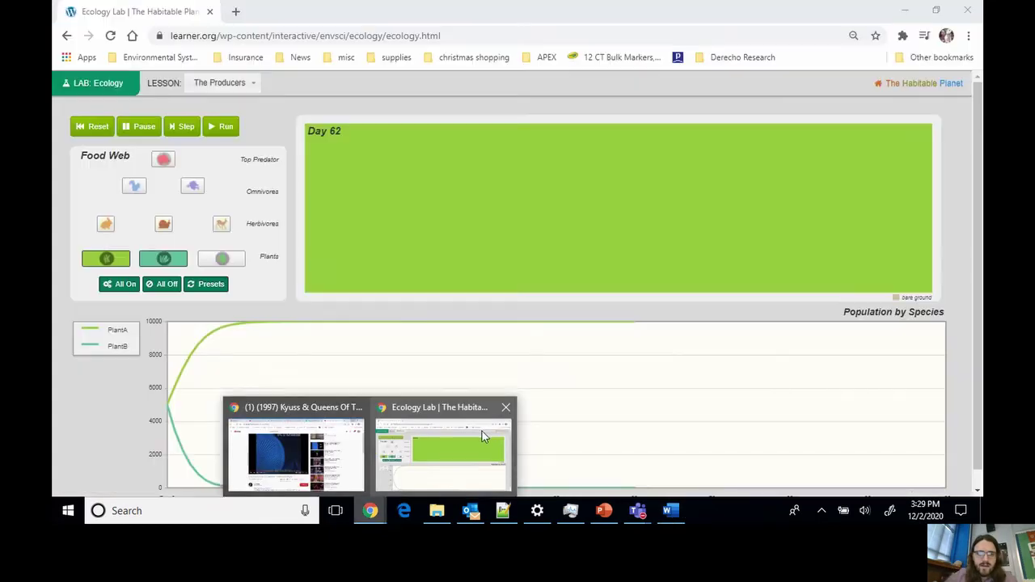
{"action": "left_click", "coordinate": [482, 431]}
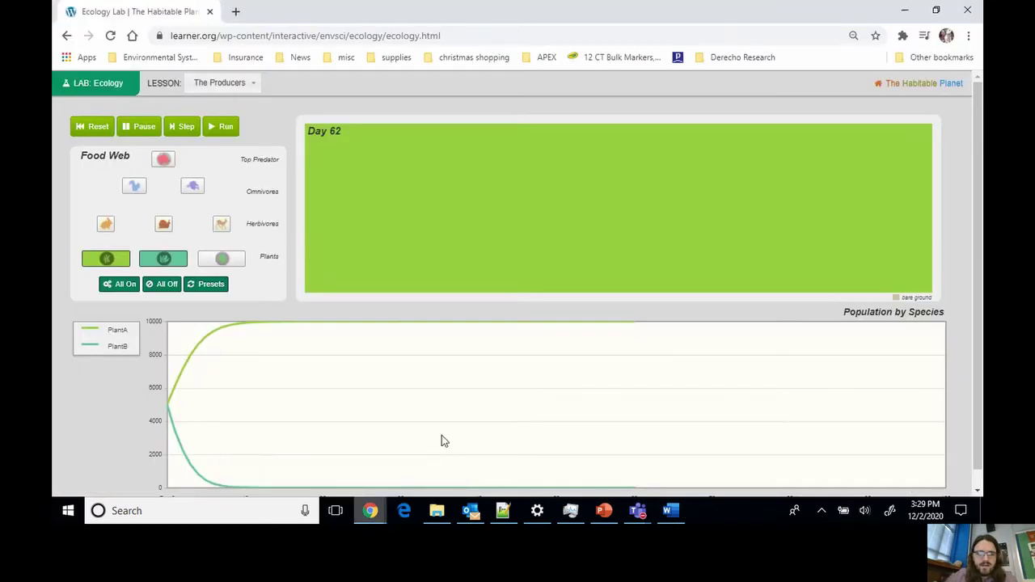
{"action": "left_click", "coordinate": [95, 132]}
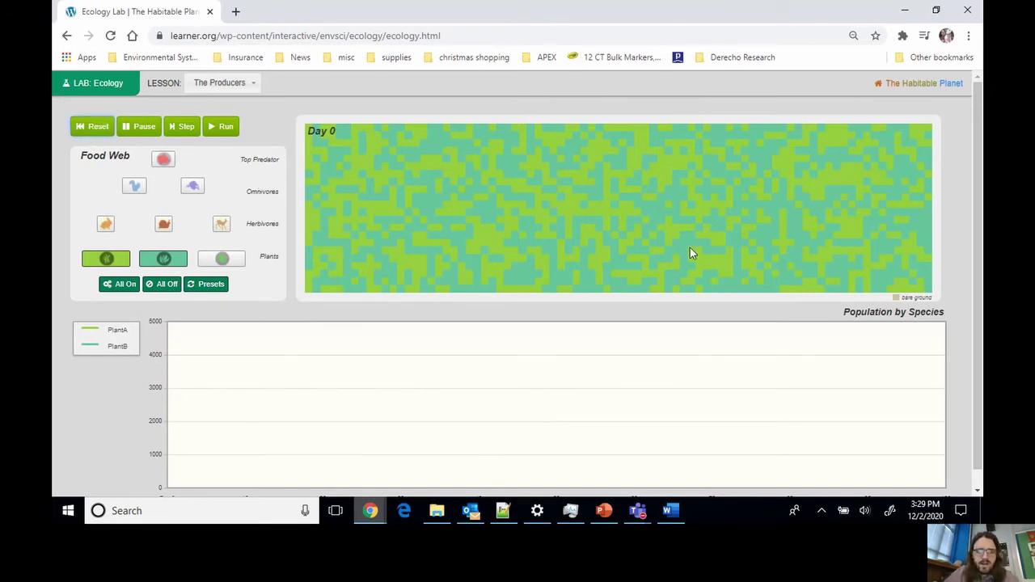
Switch to Word, highlight the instruction to assign the snail to eat Plant A, and place the cursor in the answer space below.
{"action": "mouse_move", "coordinate": [667, 518]}
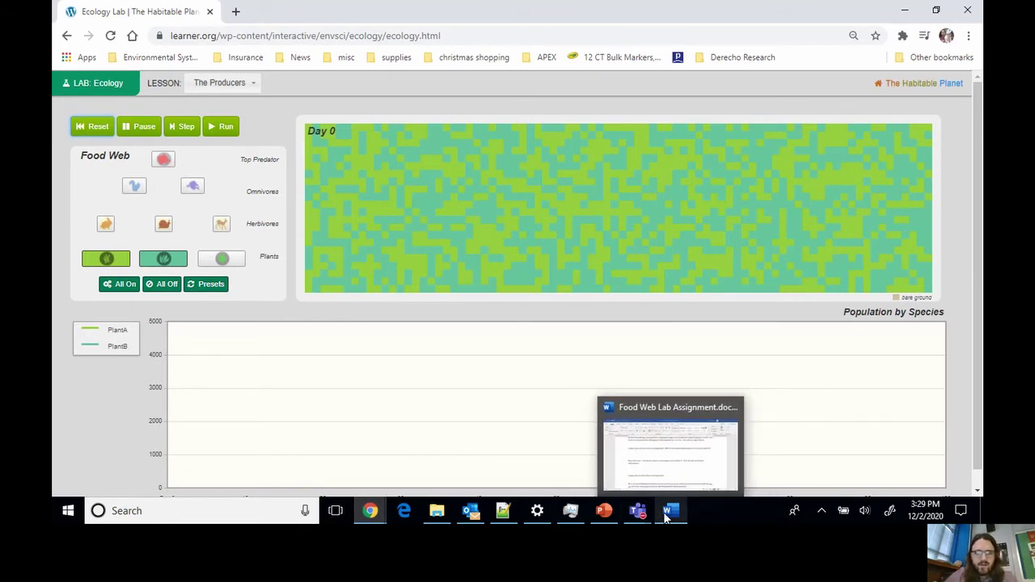
{"action": "left_click", "coordinate": [697, 479]}
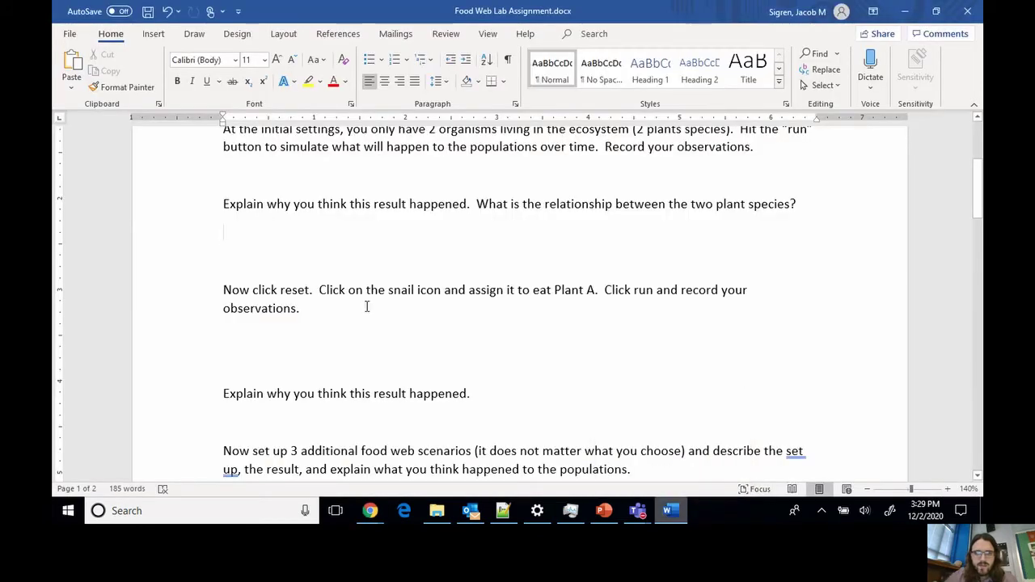
{"action": "scroll", "coordinate": [410, 321], "scroll_direction": "down", "scroll_amount": 1}
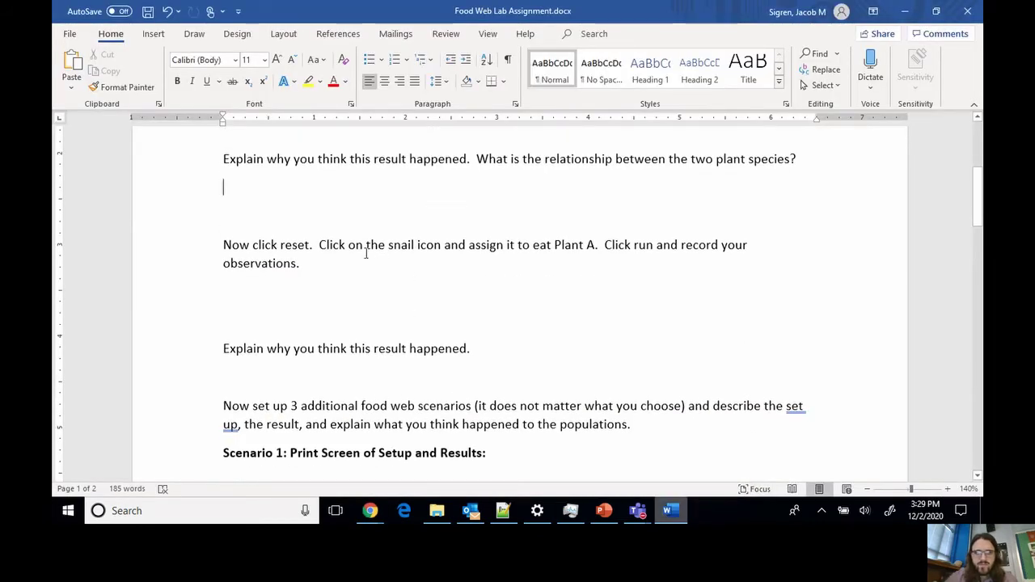
{"action": "left_click_drag", "start_coordinate": [389, 248], "coordinate": [602, 251]}
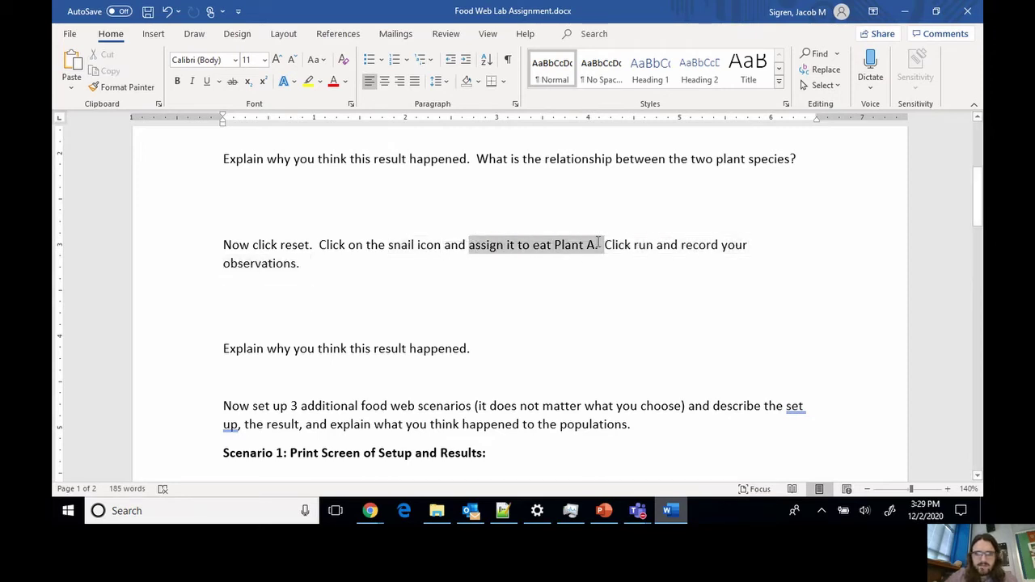
{"action": "left_click", "coordinate": [549, 289]}
{"action": "mouse_move", "coordinate": [619, 493]}
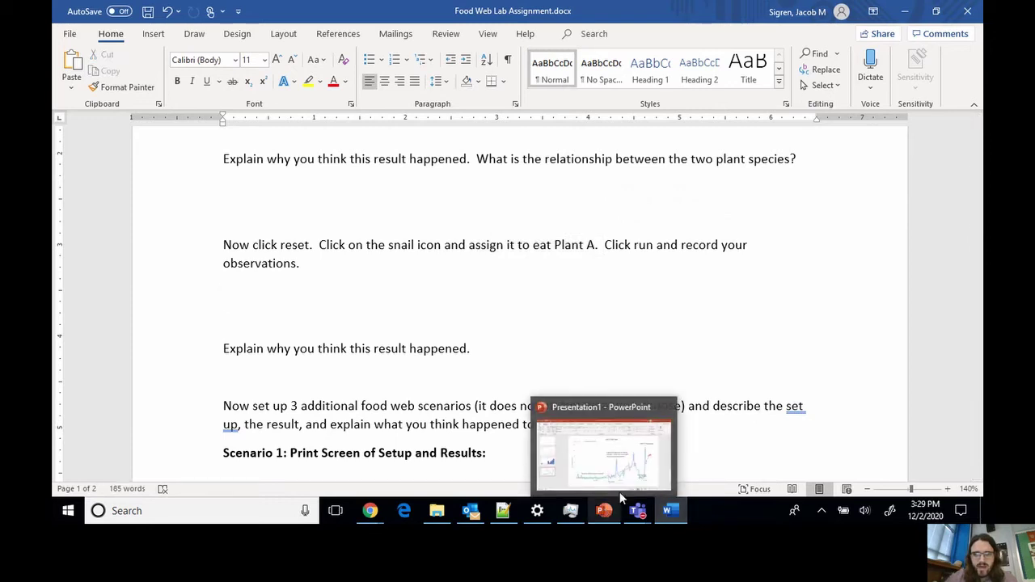
Switch to the Ecology Lab in Chrome and add the snail (HerbivoreB) to the food web, set to eat PlantA.
{"action": "mouse_move", "coordinate": [368, 511]}
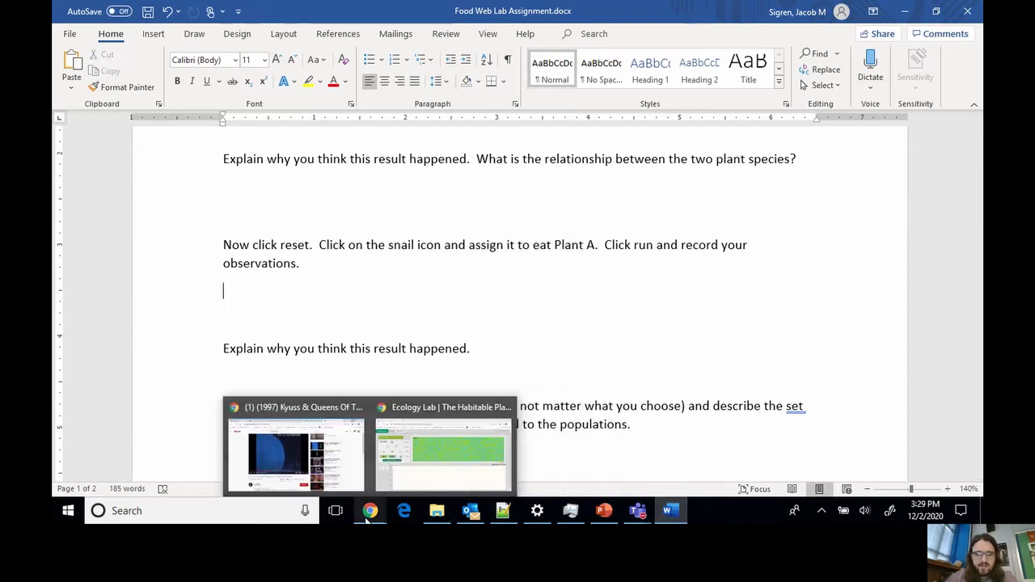
{"action": "left_click", "coordinate": [436, 449]}
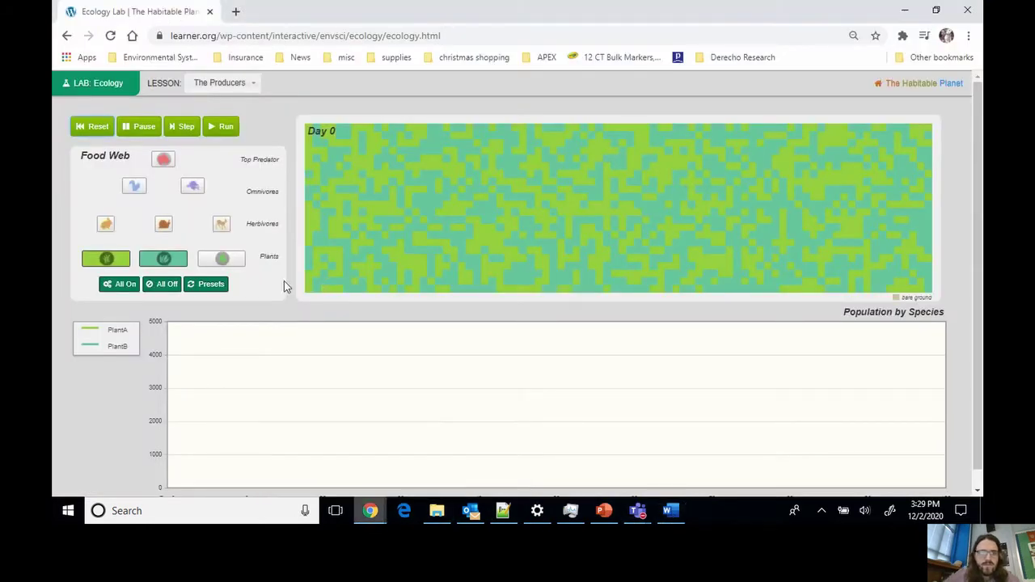
{"action": "left_click", "coordinate": [164, 224]}
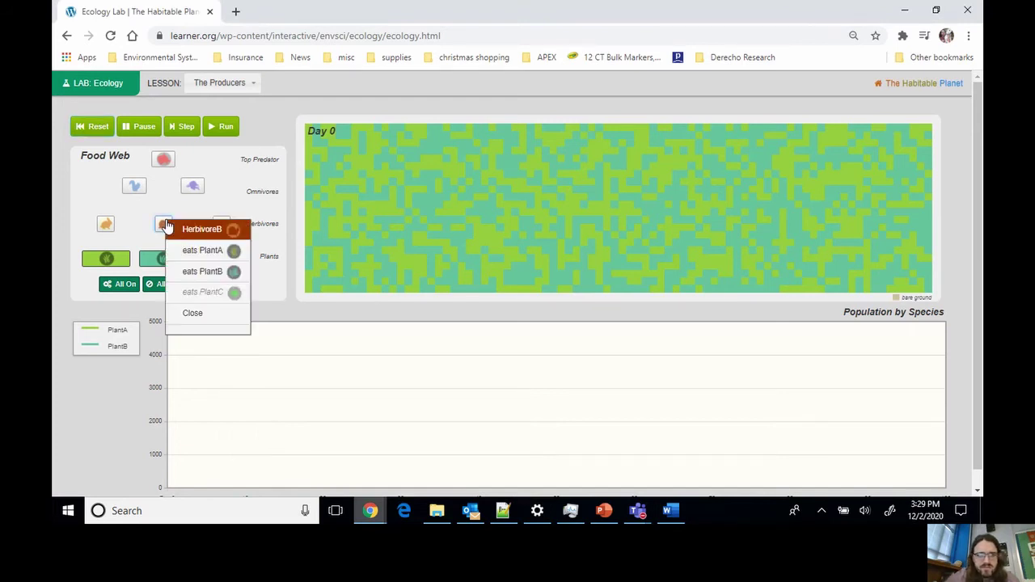
{"action": "left_click", "coordinate": [215, 252]}
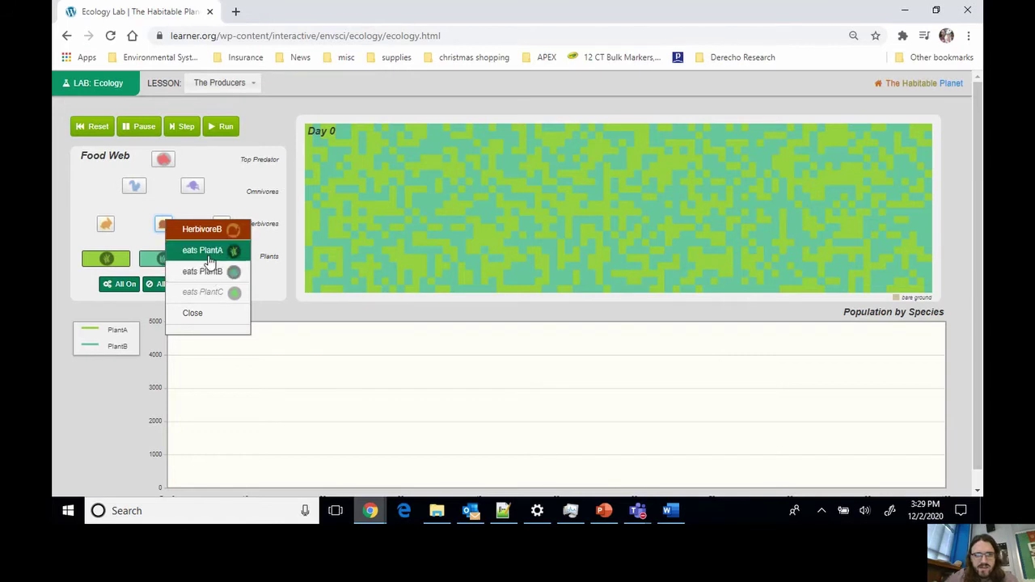
{"action": "left_click", "coordinate": [209, 272]}
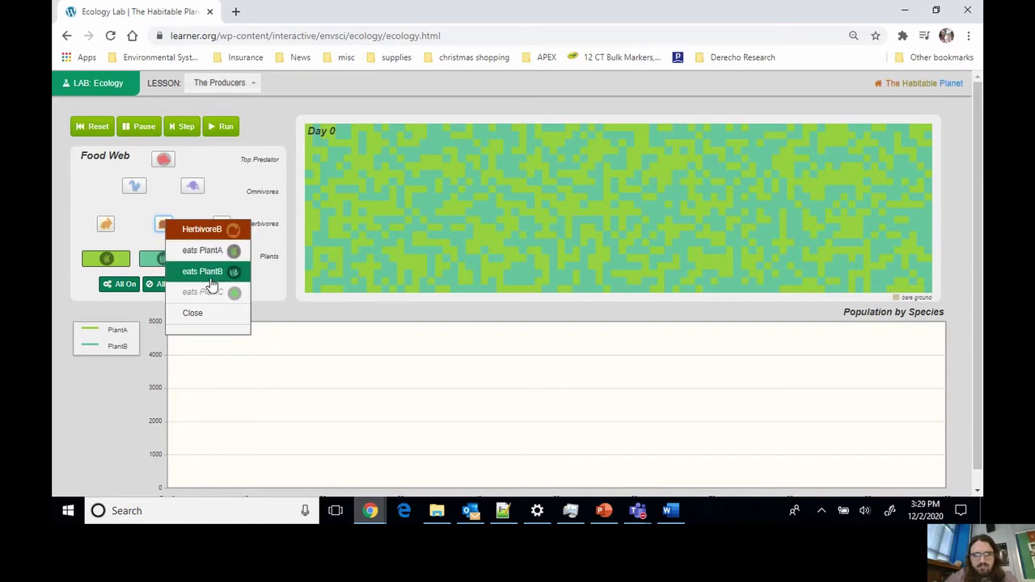
{"action": "left_click", "coordinate": [192, 313]}
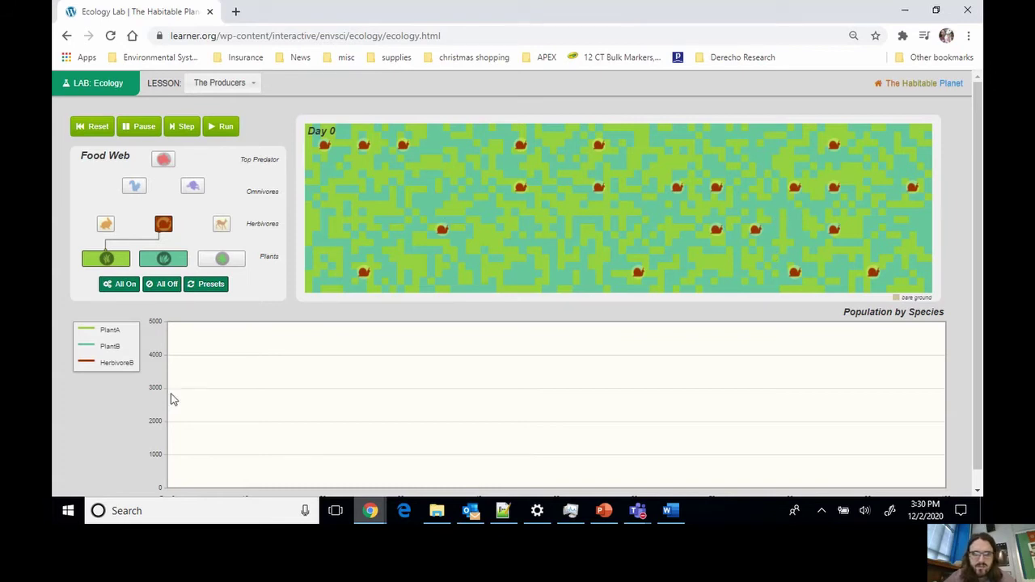
Run the simulation with the snail included, pause it and inspect the early part of the population graph.
{"action": "left_click", "coordinate": [230, 131]}
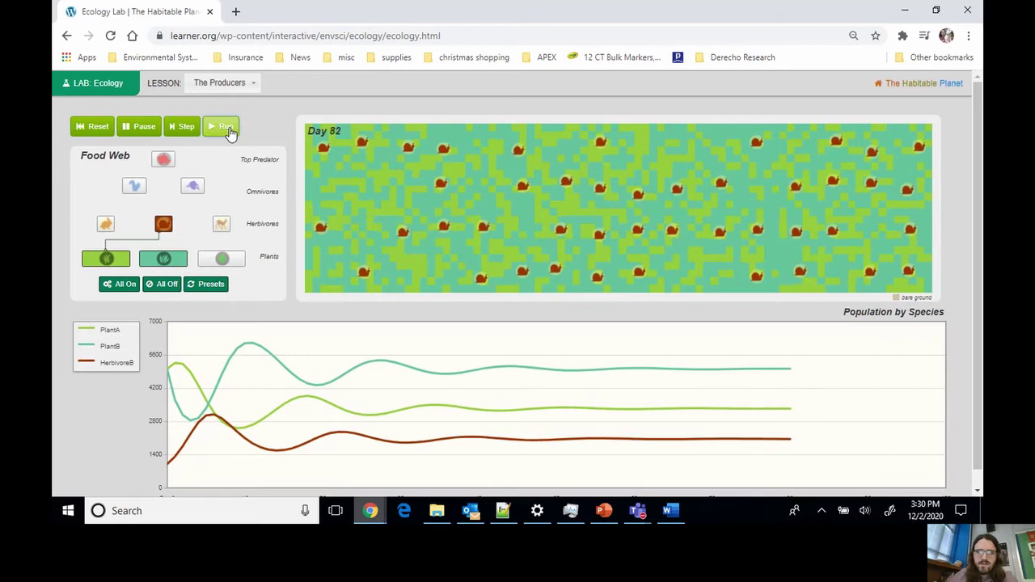
{"action": "left_click", "coordinate": [146, 132]}
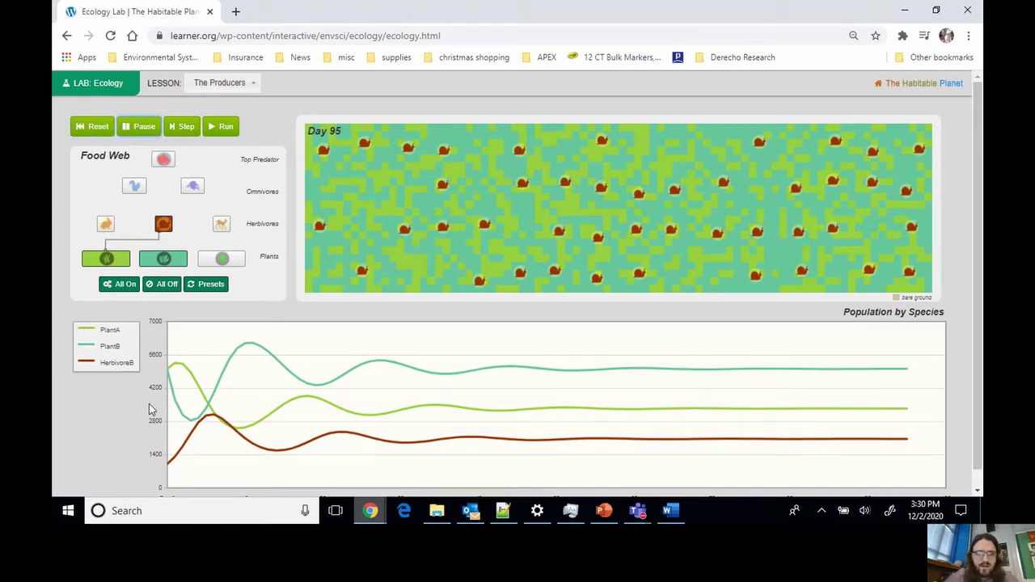
{"action": "mouse_move", "coordinate": [169, 361]}
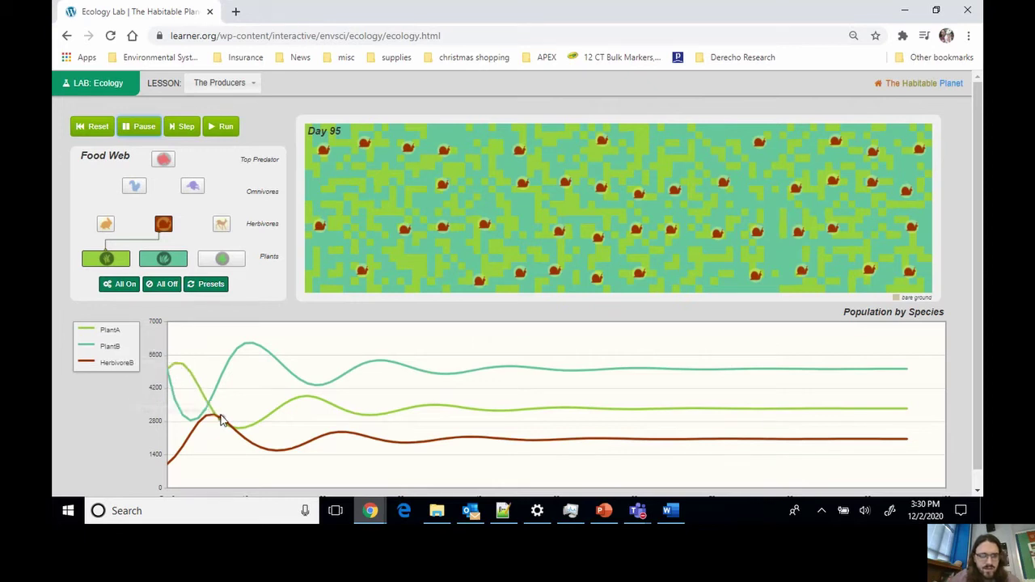
{"action": "mouse_move", "coordinate": [172, 394]}
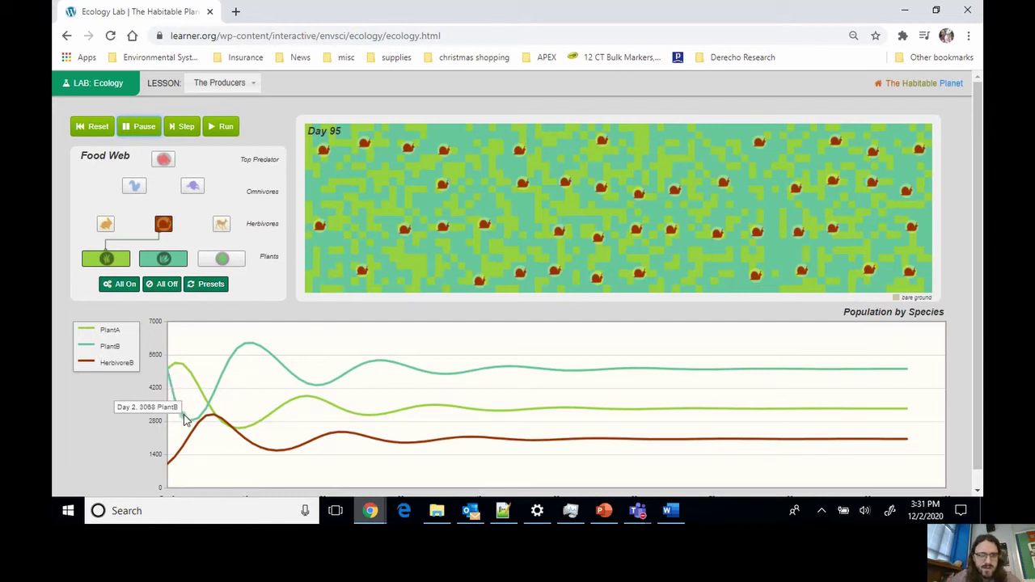
{"action": "mouse_move", "coordinate": [191, 426]}
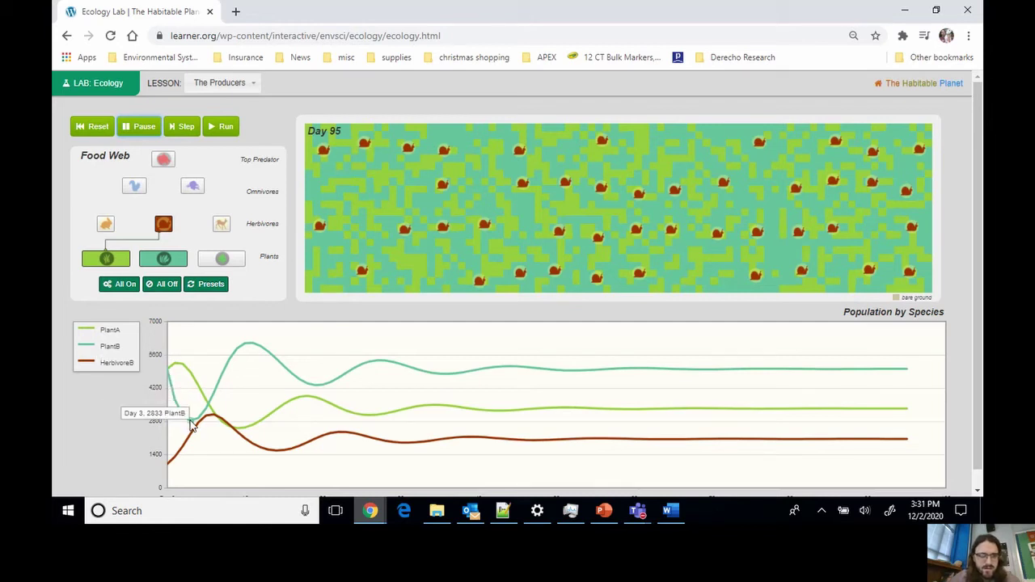
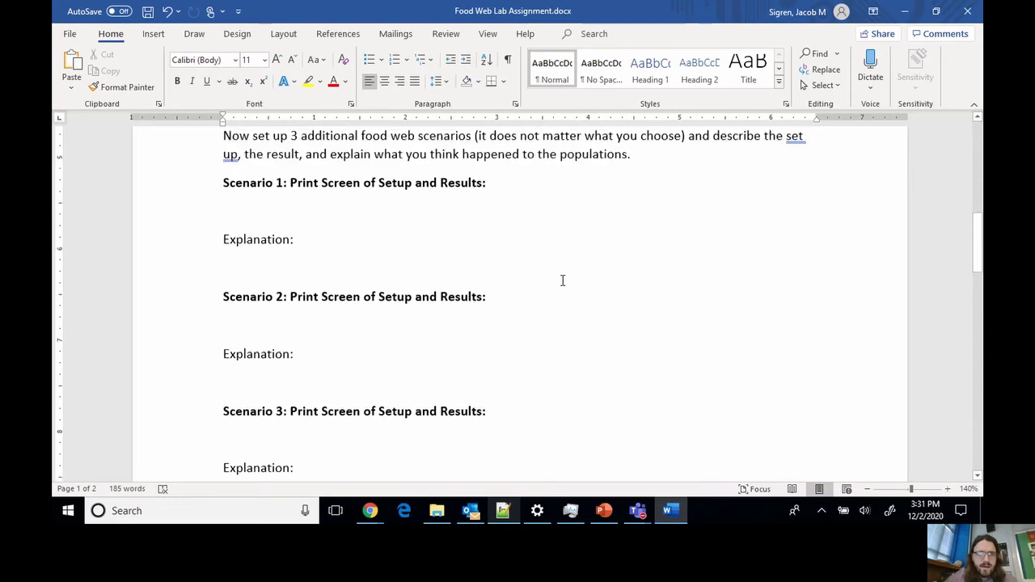
Review the section on the three additional food web scenarios in the Word assignment.
{"action": "scroll", "coordinate": [562, 281], "scroll_direction": "down", "scroll_amount": 1}
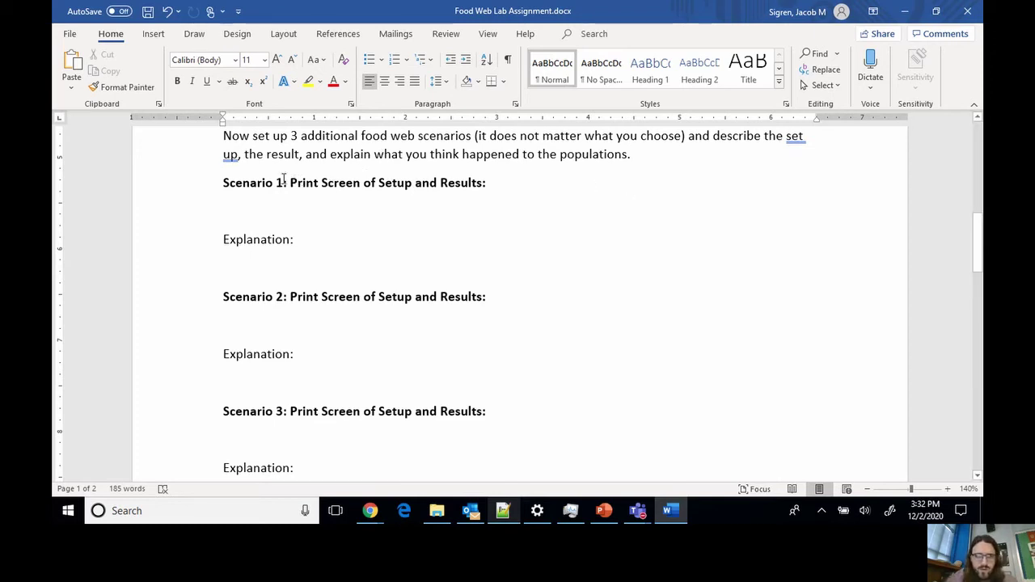
Highlight "Print Screen" in the Scenario 1 heading and switch to the Ecology Lab in Chrome.
{"action": "left_click_drag", "start_coordinate": [290, 181], "coordinate": [361, 184]}
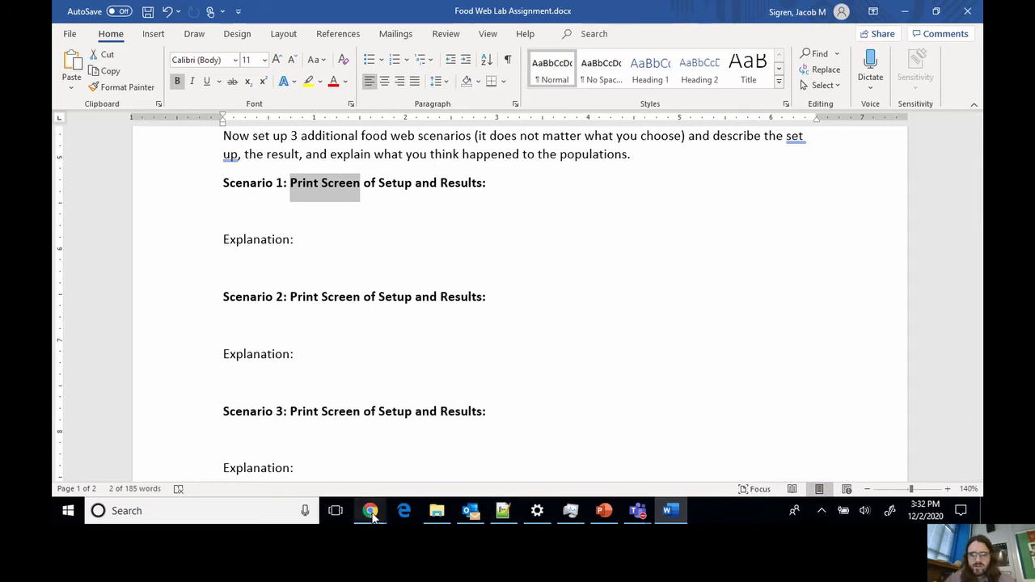
{"action": "mouse_move", "coordinate": [371, 515]}
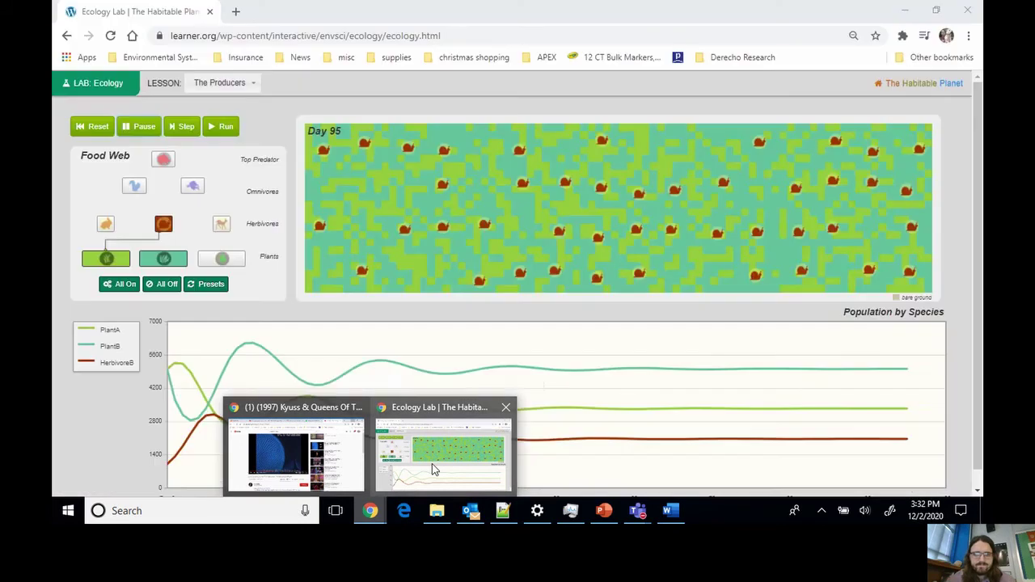
{"action": "left_click", "coordinate": [431, 464]}
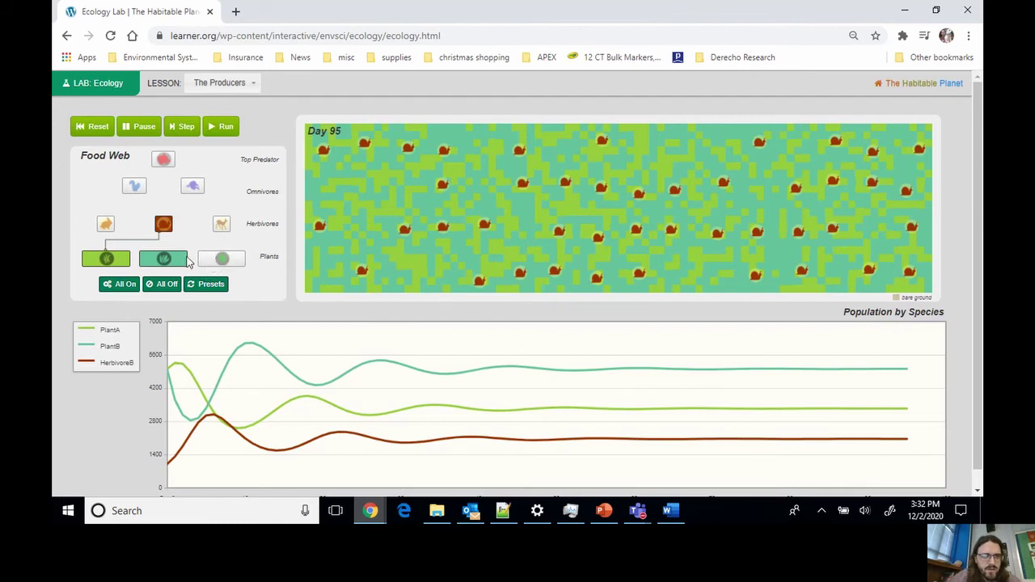
Add HerbivoreC eating PlantB, PlantC, and the rabbit (HerbivoreA) eating PlantA to the food web.
{"action": "left_click", "coordinate": [221, 224]}
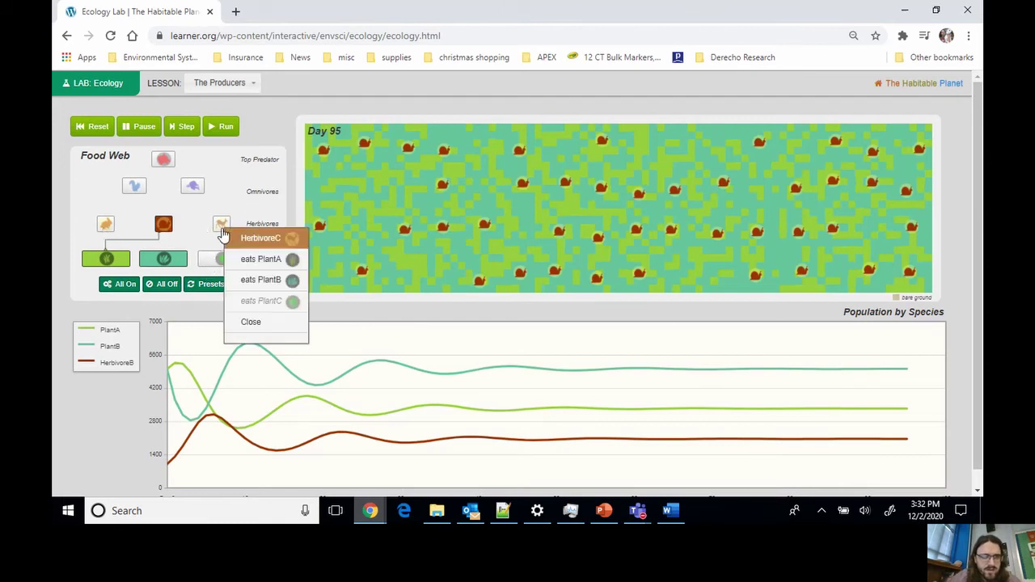
{"action": "left_click", "coordinate": [262, 282]}
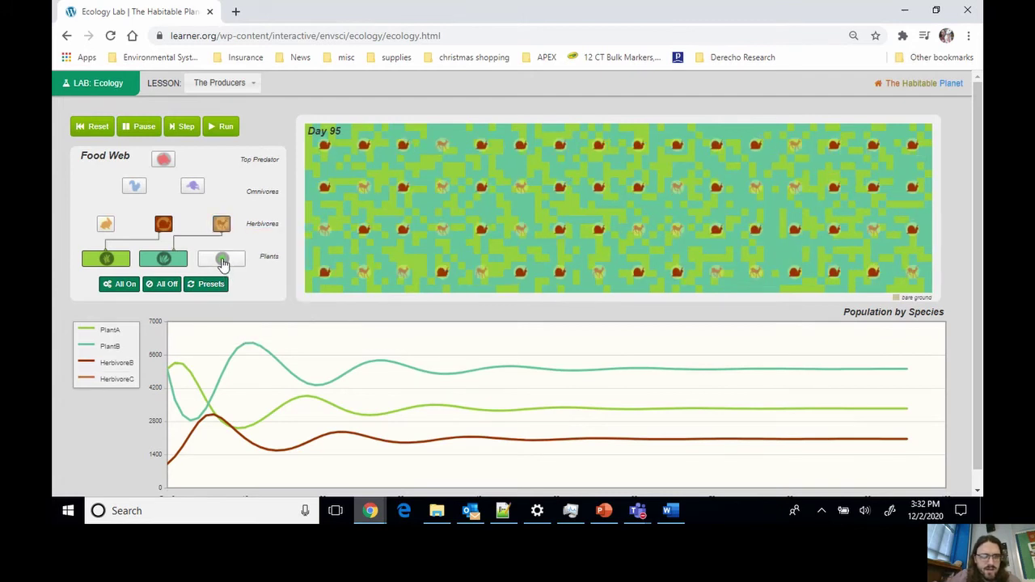
{"action": "left_click", "coordinate": [224, 260]}
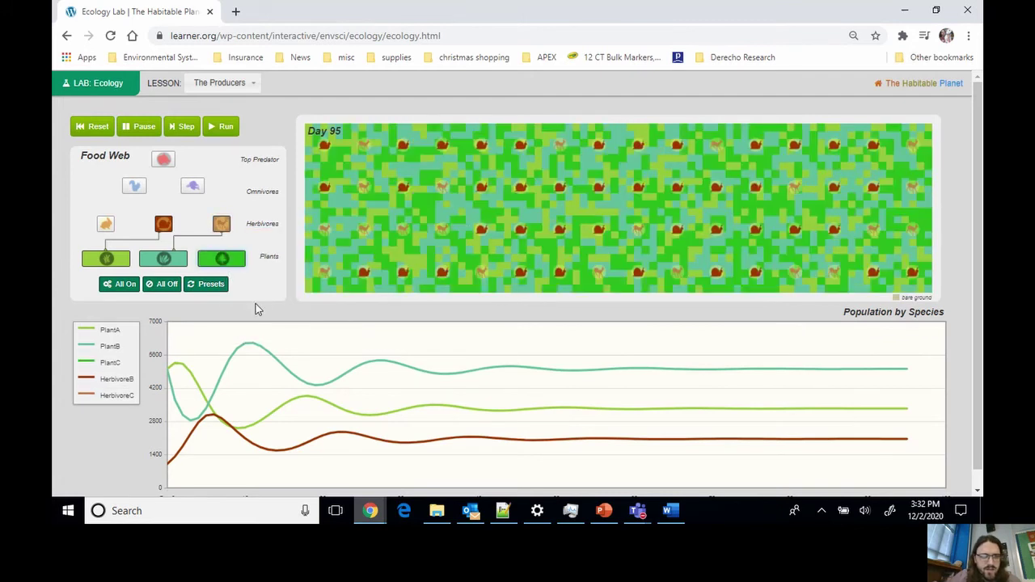
{"action": "left_click", "coordinate": [105, 224]}
{"action": "left_click", "coordinate": [141, 261]}
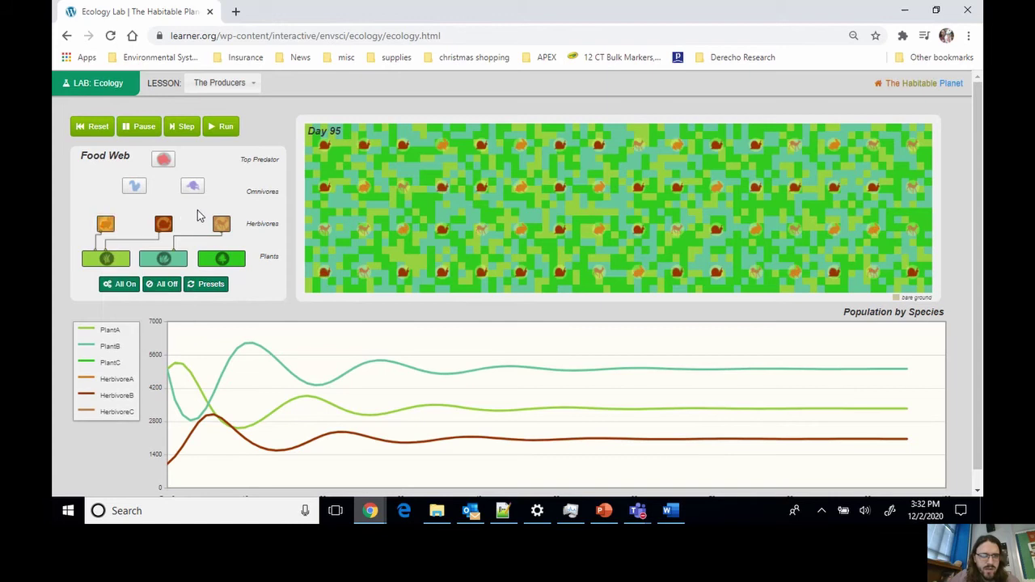
Add OmnivoreA and OmnivoreB to the food web, both set to eat the snail (HerbivoreB).
{"action": "left_click", "coordinate": [144, 193]}
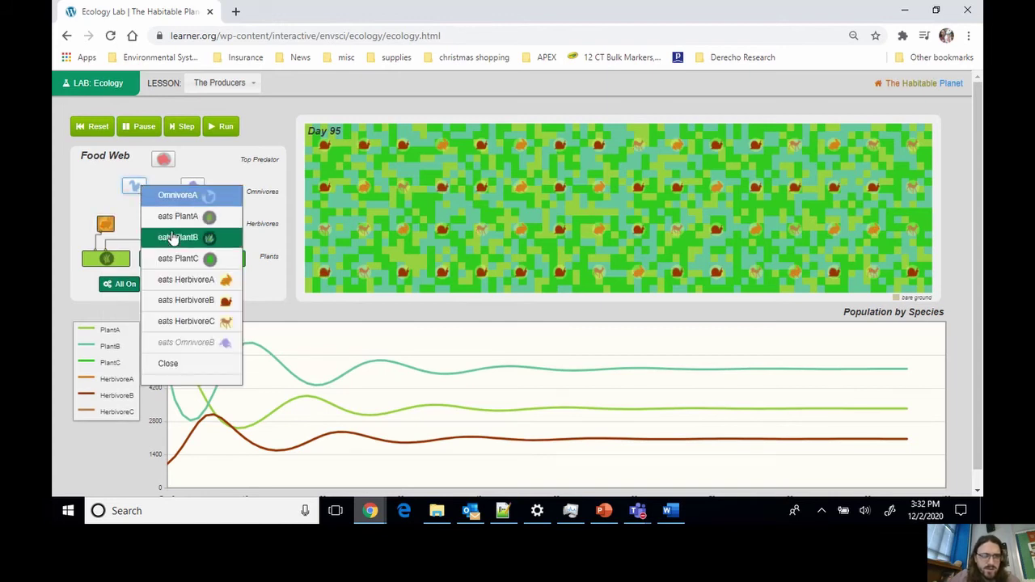
{"action": "left_click", "coordinate": [182, 304]}
{"action": "left_click", "coordinate": [193, 187]}
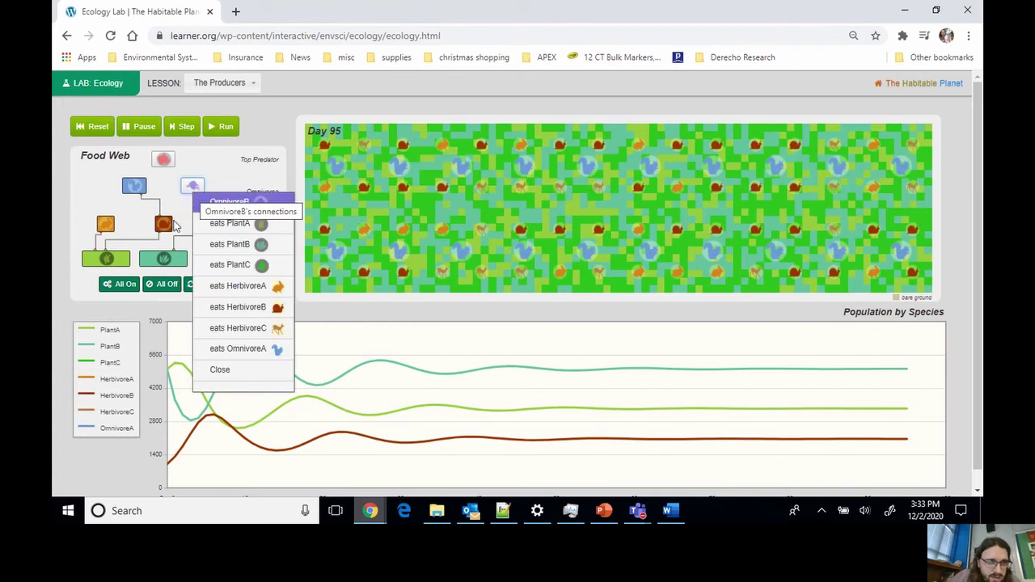
{"action": "left_click", "coordinate": [242, 311]}
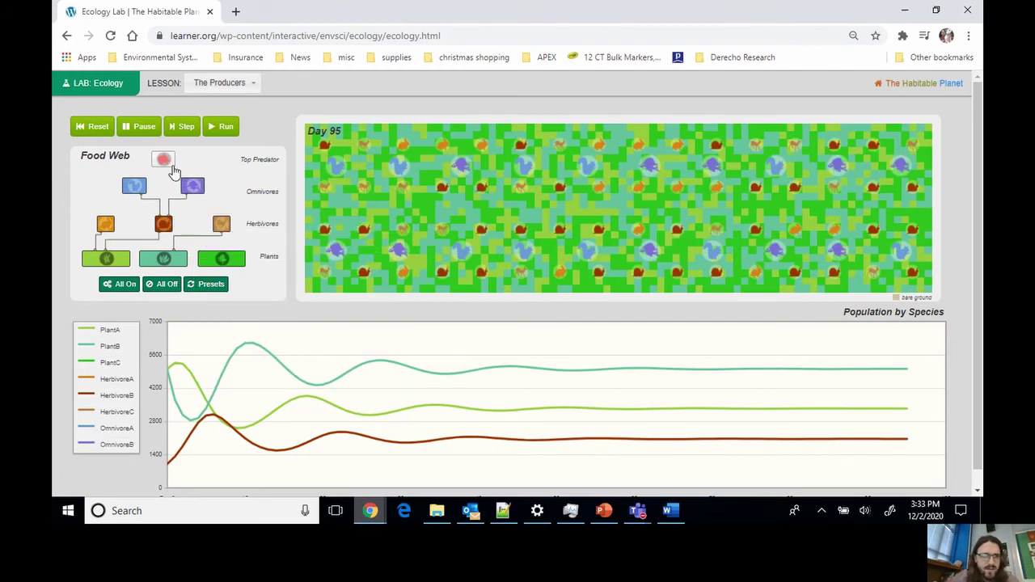
Add the Top Predator eating HerbivoreA, HerbivoreC, OmnivoreA and OmnivoreB, and set OmnivoreA to eat PlantC as well.
{"action": "left_click", "coordinate": [172, 168]}
{"action": "left_click", "coordinate": [185, 195]}
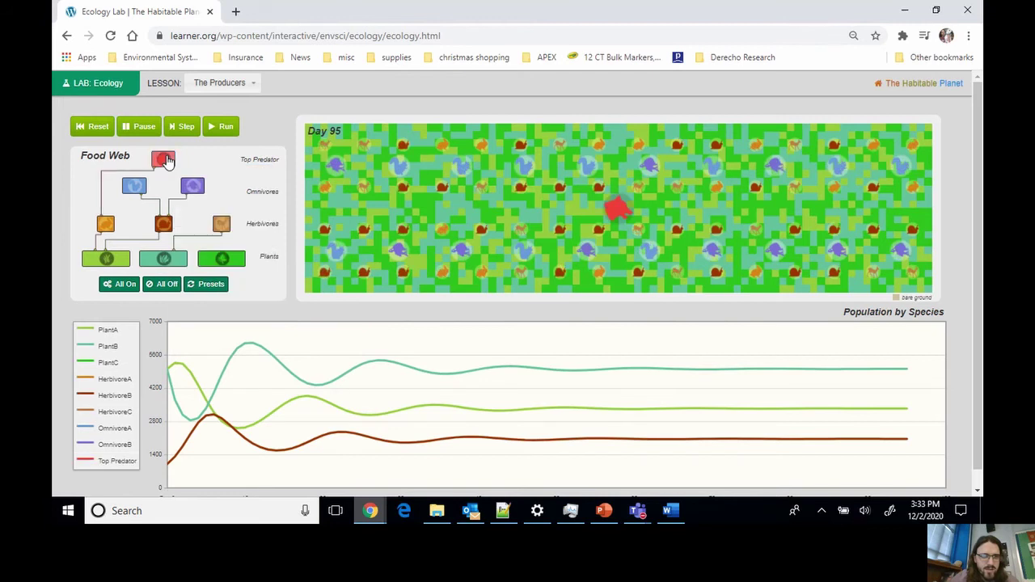
{"action": "left_click", "coordinate": [166, 160]}
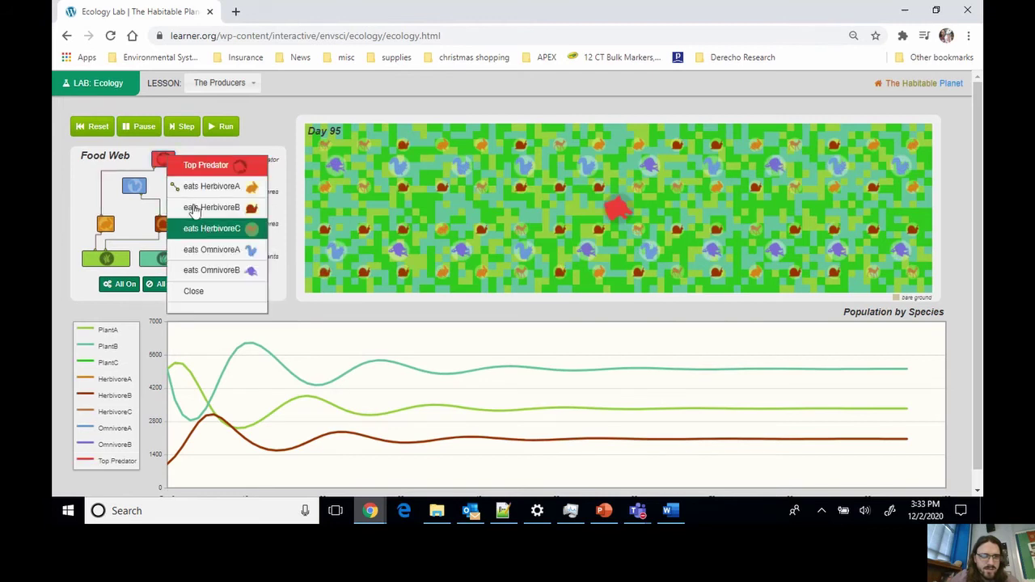
{"action": "left_click", "coordinate": [194, 228]}
{"action": "left_click", "coordinate": [164, 159]}
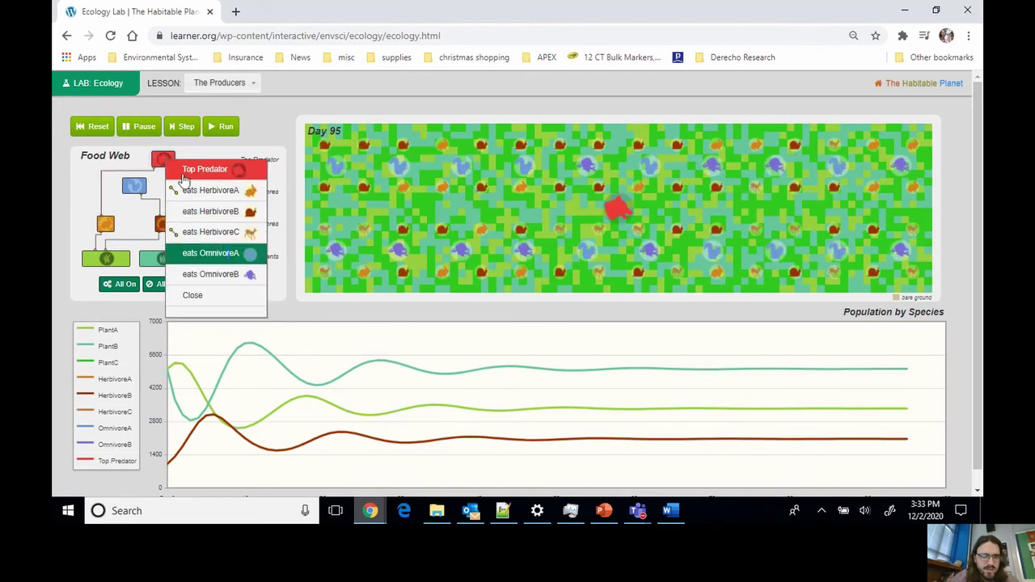
{"action": "left_click", "coordinate": [198, 296]}
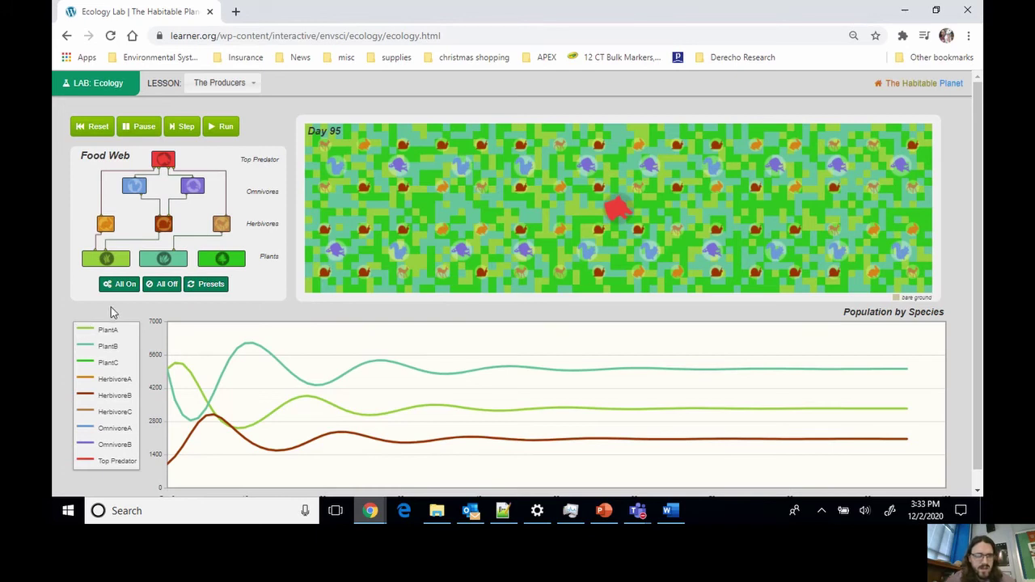
{"action": "left_click", "coordinate": [140, 189]}
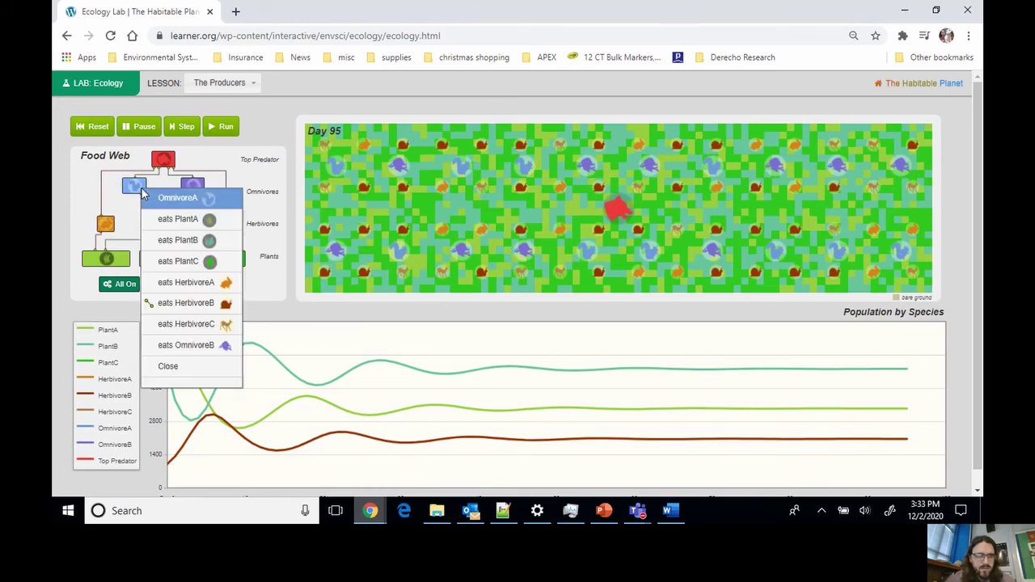
{"action": "left_click", "coordinate": [159, 267]}
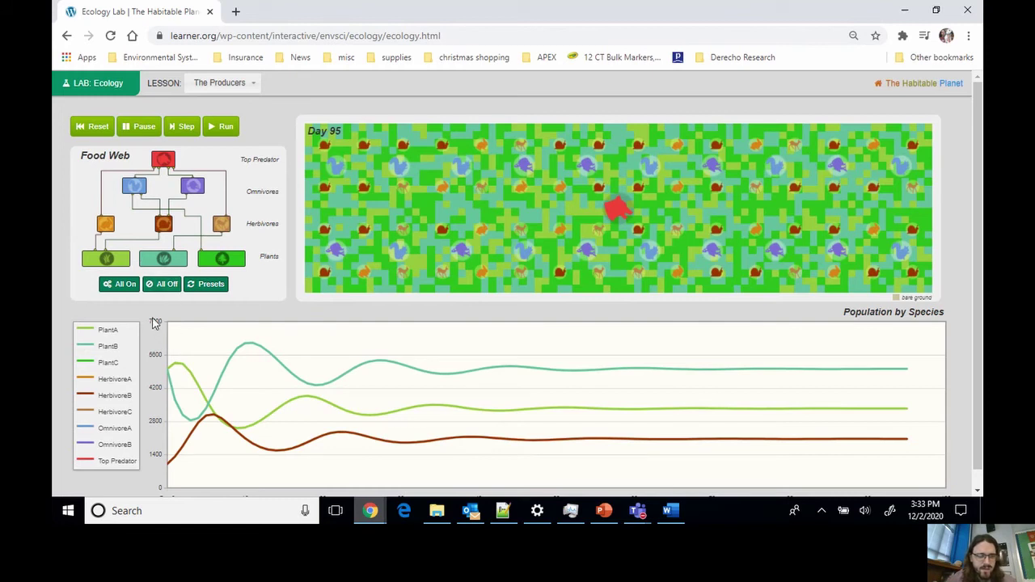
Reset the simulation, run it with the full food web to day 100 and pause it.
{"action": "left_click", "coordinate": [93, 131]}
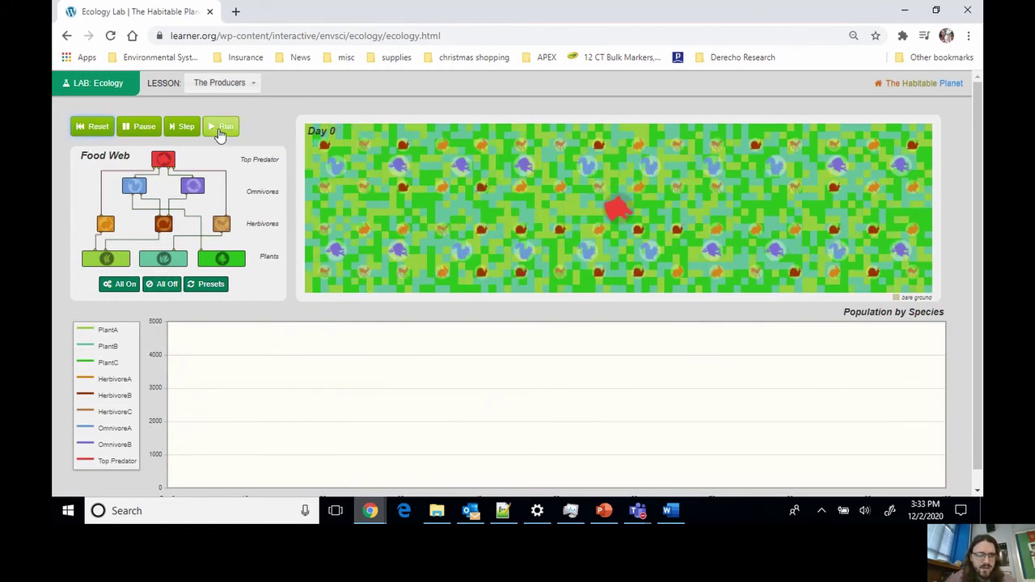
{"action": "left_click", "coordinate": [220, 133]}
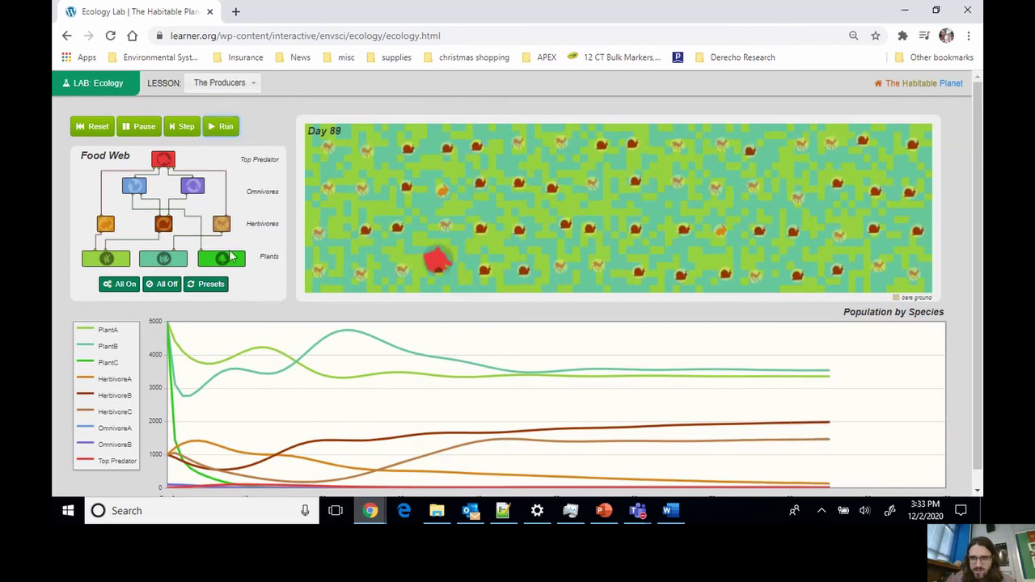
{"action": "left_click", "coordinate": [148, 128]}
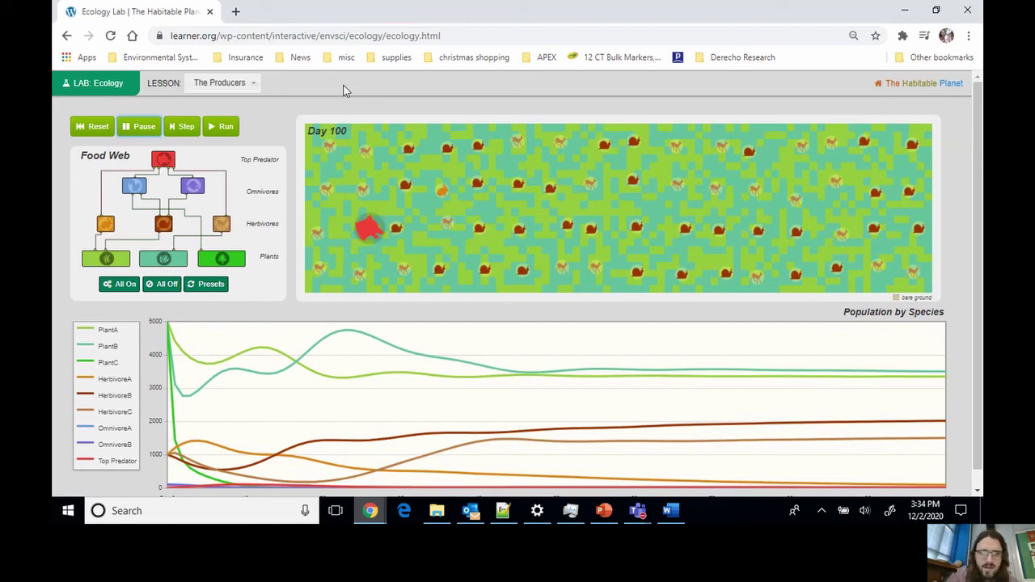
Switch to Word and place the cursor on the empty line below the Scenario 1 heading.
{"action": "left_click", "coordinate": [661, 514]}
{"action": "left_click", "coordinate": [237, 210]}
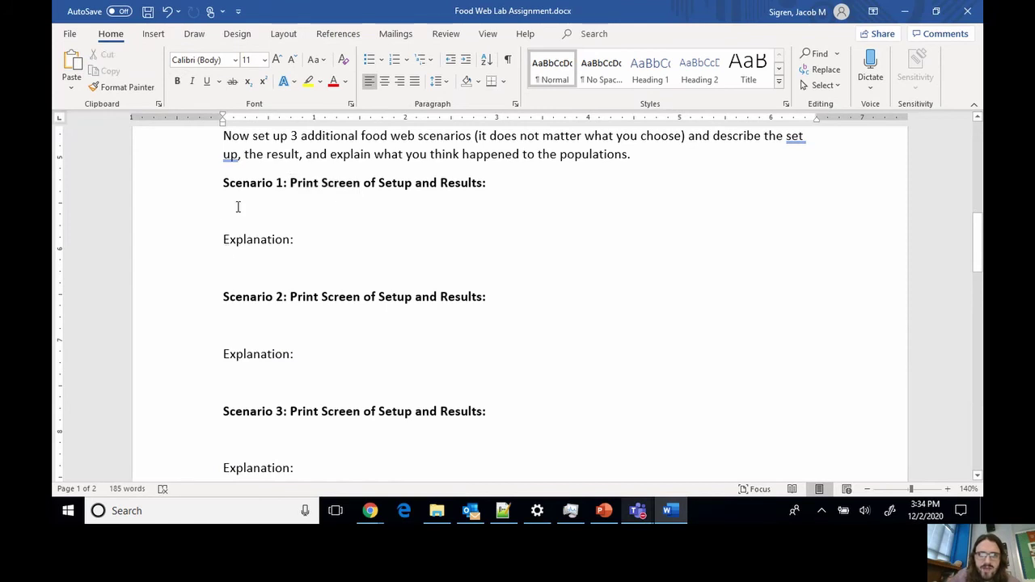
Try pasting the simulation screenshot as a picture below the Scenario 1 heading and undo the paste.
{"action": "right_click", "coordinate": [237, 211]}
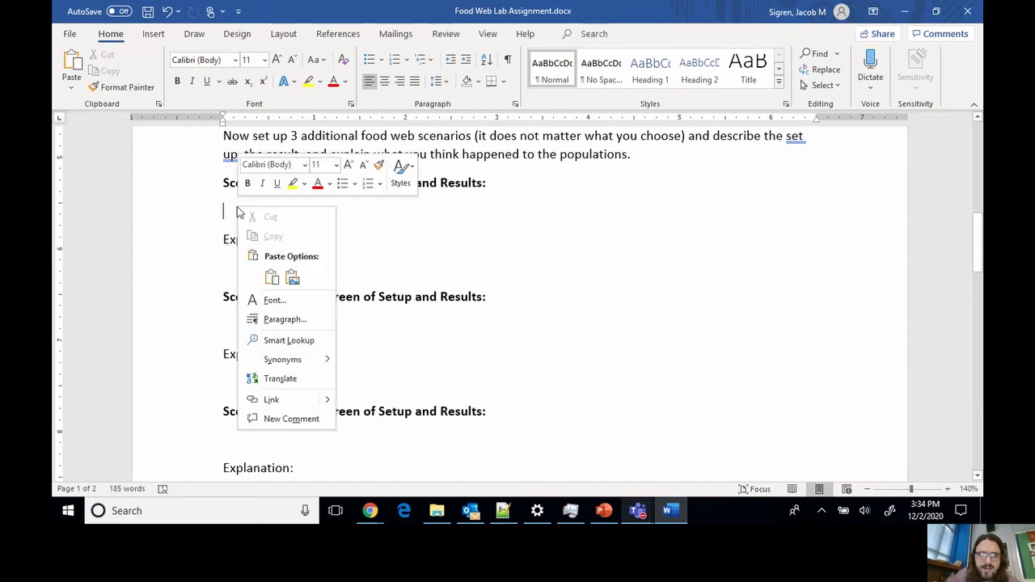
{"action": "left_click", "coordinate": [293, 279]}
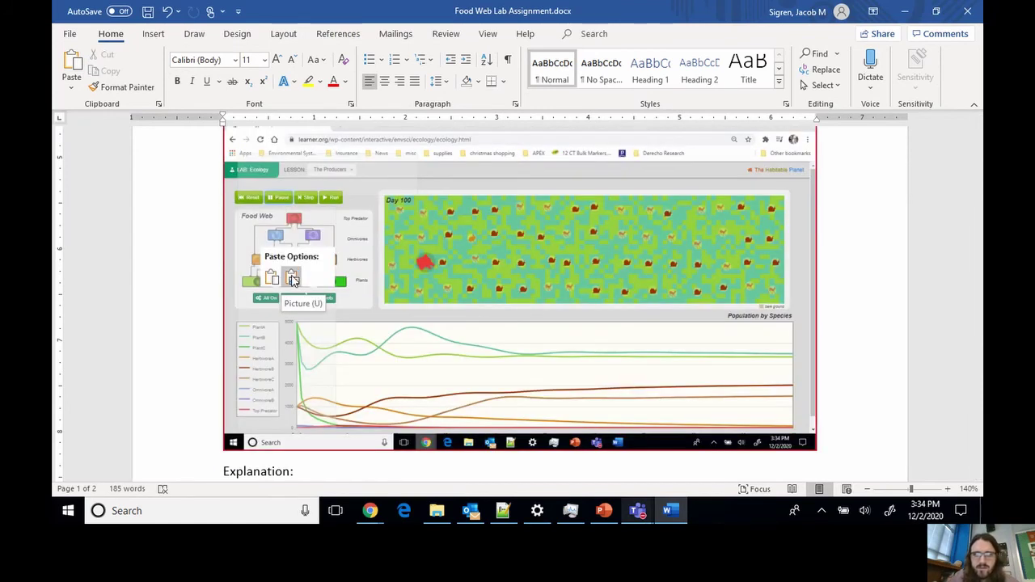
{"action": "key", "text": "ctrl+z"}
{"action": "key", "text": "ctrl+y"}
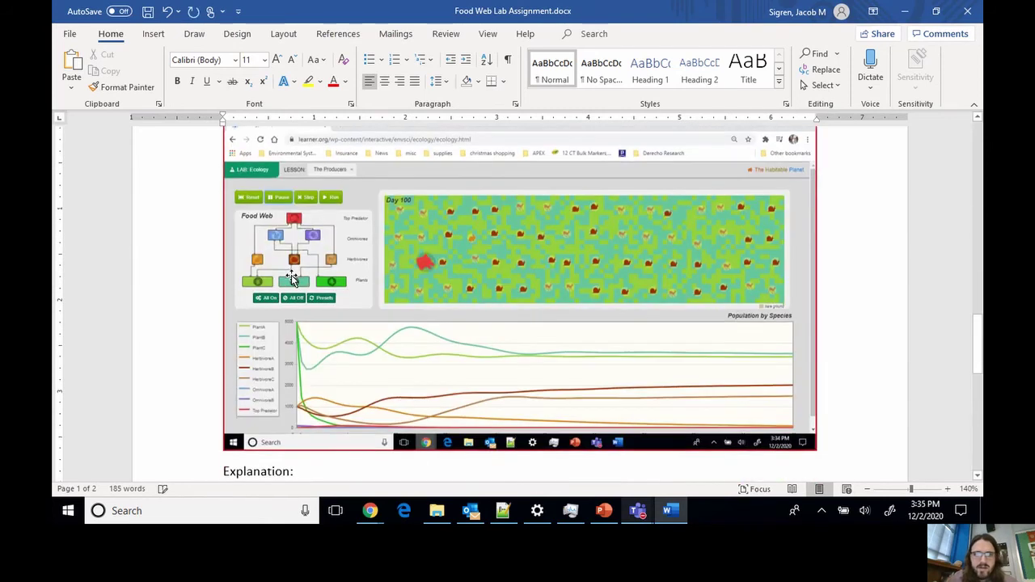
{"action": "key", "text": "ctrl+z"}
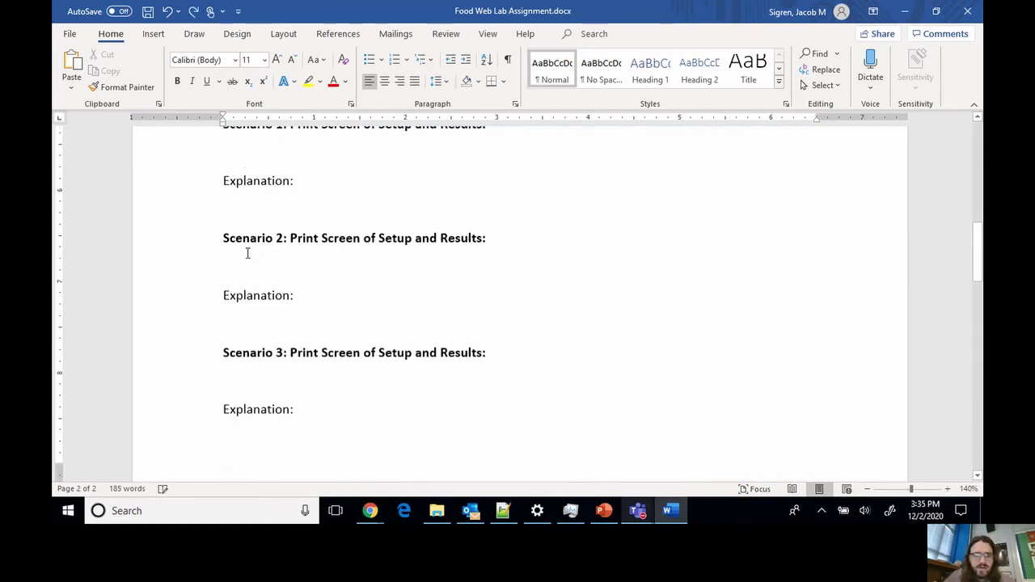
Paste the simulation screenshot between the Scenario 1 heading and its Explanation label.
{"action": "scroll", "coordinate": [243, 243], "scroll_direction": "up", "scroll_amount": 1}
{"action": "right_click", "coordinate": [240, 194]}
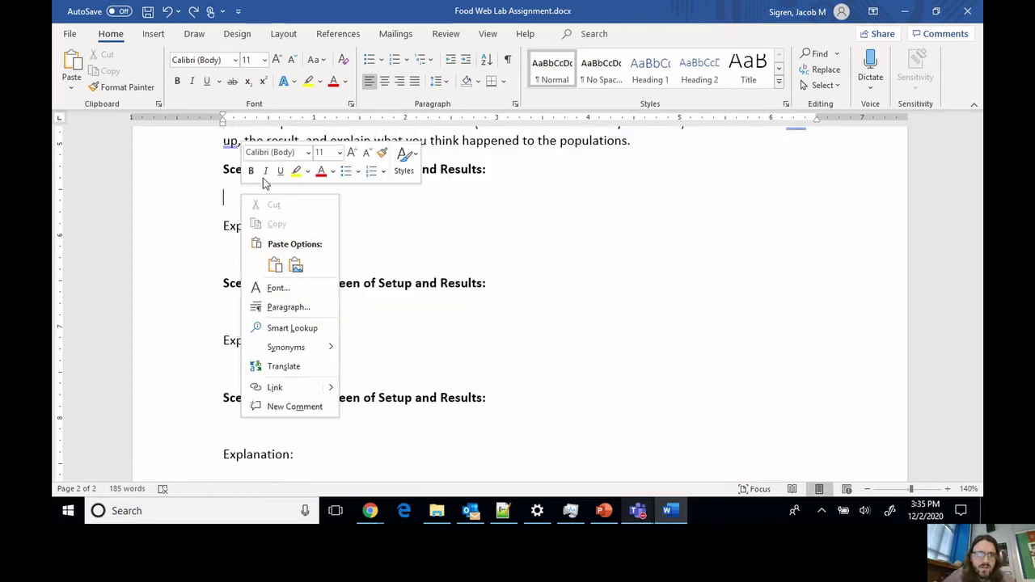
{"action": "left_click", "coordinate": [239, 202]}
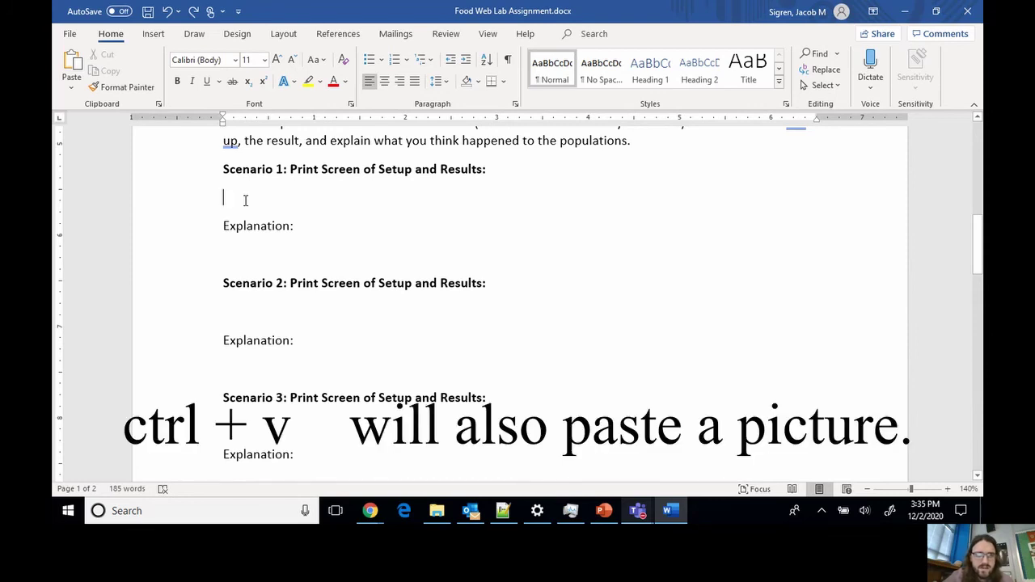
{"action": "key", "text": "ctrl+v"}
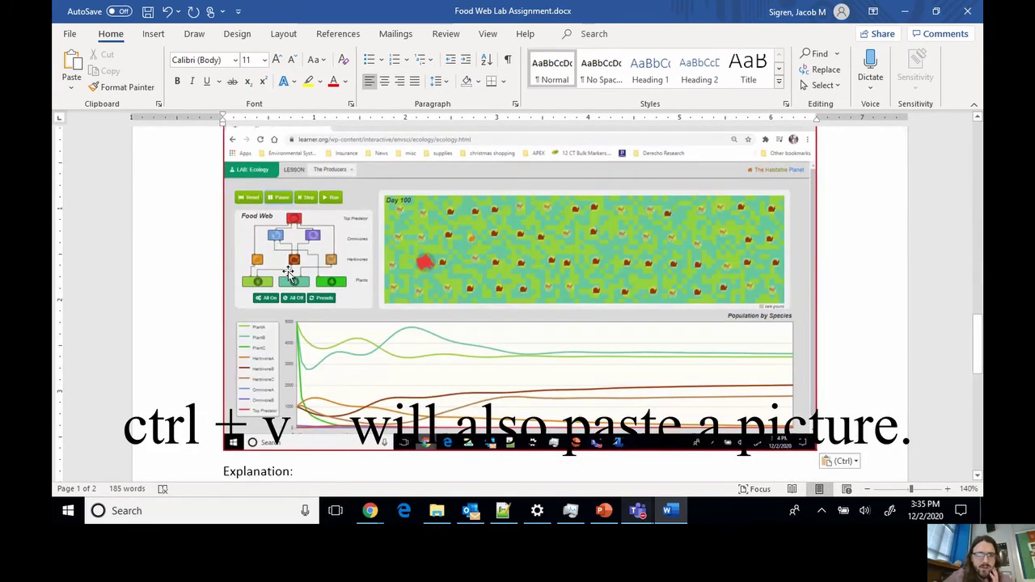
{"action": "key", "text": "ctrl+z"}
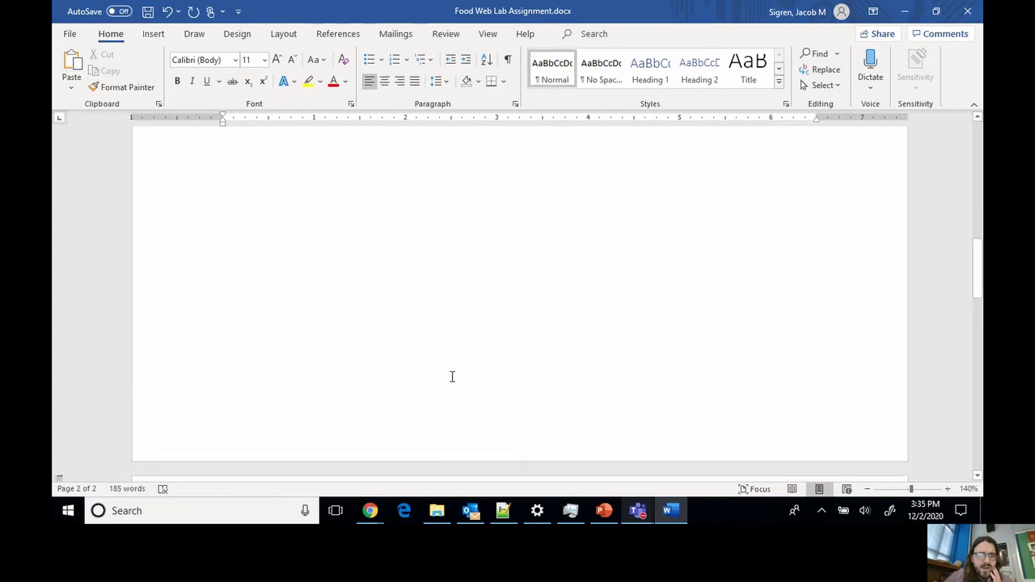
{"action": "key", "text": "ctrl+v"}
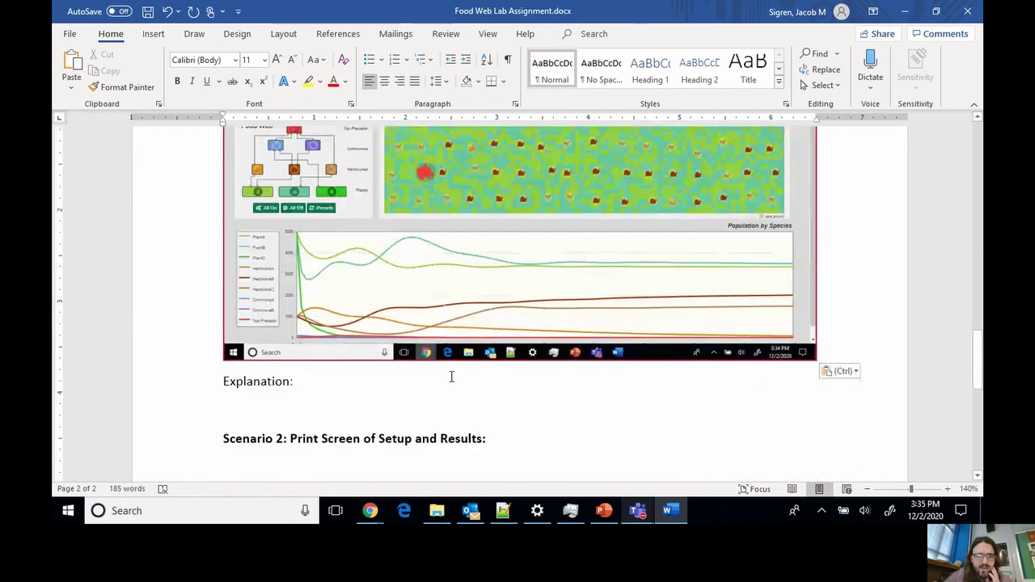
Place the cursor after the Explanation label below the pasted Scenario 1 screenshot.
{"action": "scroll", "coordinate": [448, 376], "scroll_direction": "up", "scroll_amount": 2}
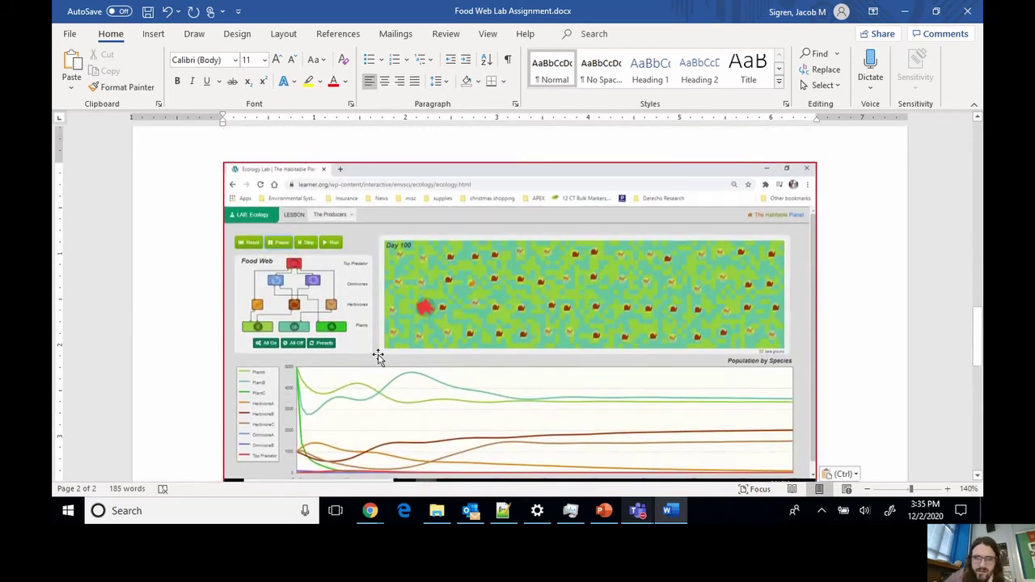
{"action": "scroll", "coordinate": [378, 355], "scroll_direction": "down", "scroll_amount": 1}
{"action": "scroll", "coordinate": [377, 356], "scroll_direction": "down", "scroll_amount": 3}
{"action": "left_click", "coordinate": [353, 286]}
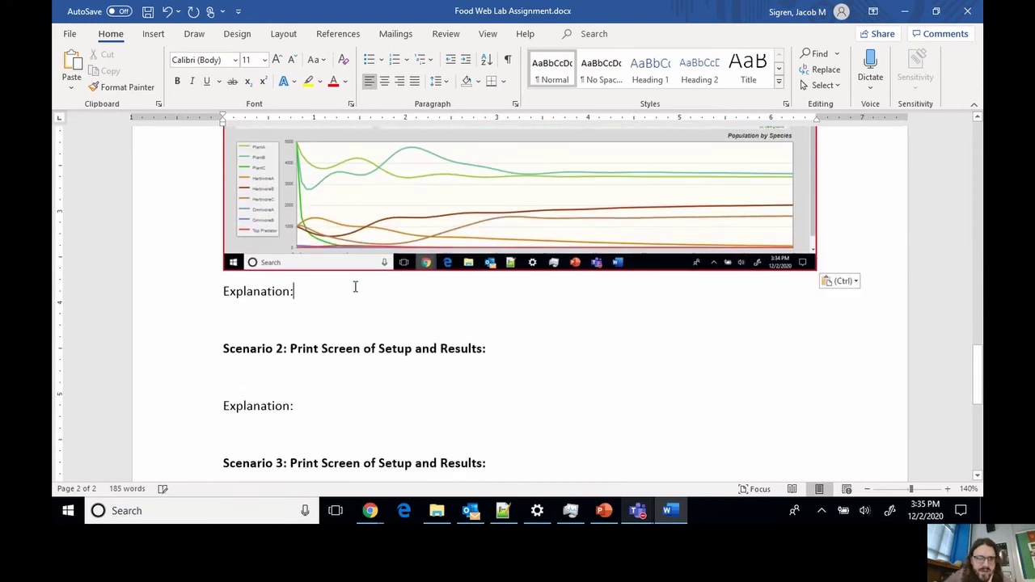
Examine the food web setup and population graph in the Scenario 1 screenshot as the basis for its explanation.
{"action": "scroll", "coordinate": [383, 356], "scroll_direction": "up", "scroll_amount": 1}
{"action": "scroll", "coordinate": [383, 356], "scroll_direction": "up", "scroll_amount": 3}
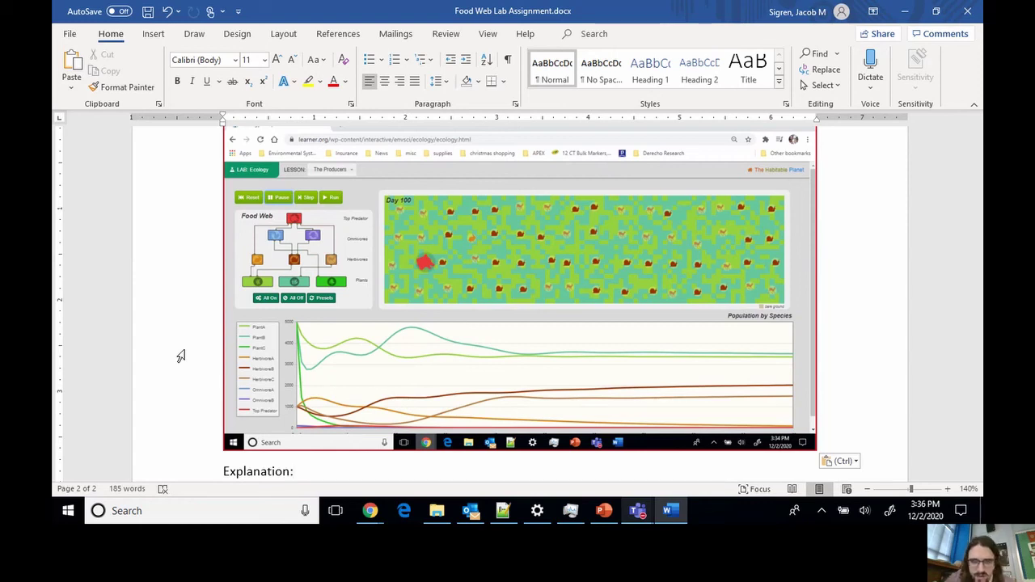
{"action": "scroll", "coordinate": [189, 342], "scroll_direction": "down", "scroll_amount": 2}
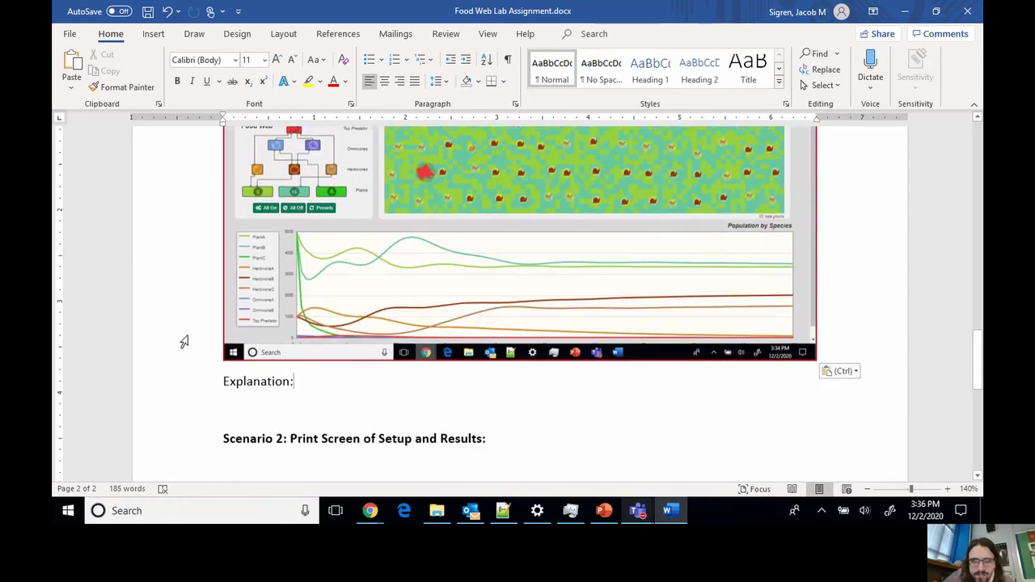
{"action": "scroll", "coordinate": [185, 342], "scroll_direction": "up", "scroll_amount": 1}
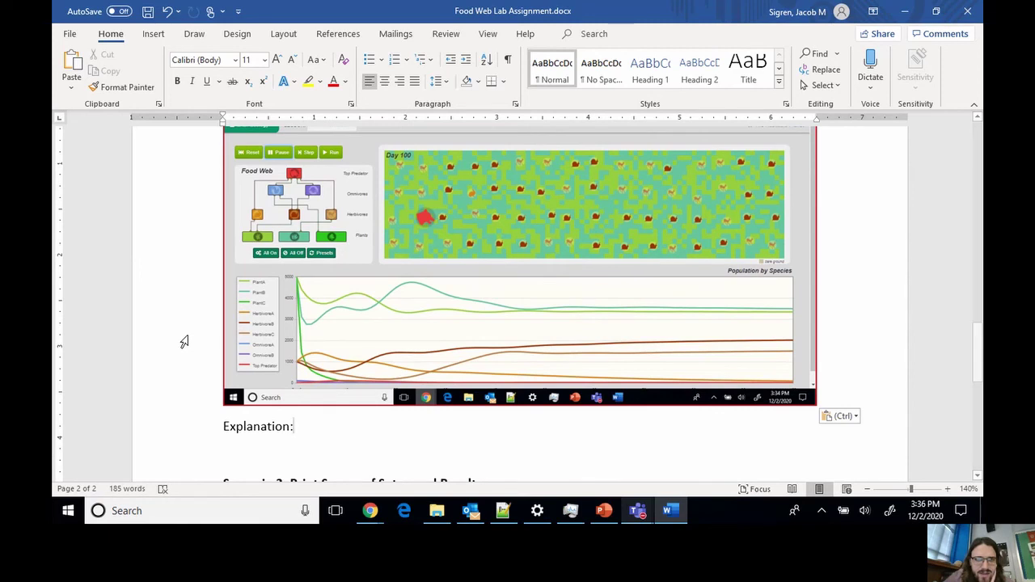
{"action": "scroll", "coordinate": [184, 342], "scroll_direction": "up", "scroll_amount": 3}
{"action": "scroll", "coordinate": [185, 342], "scroll_direction": "down", "scroll_amount": 5}
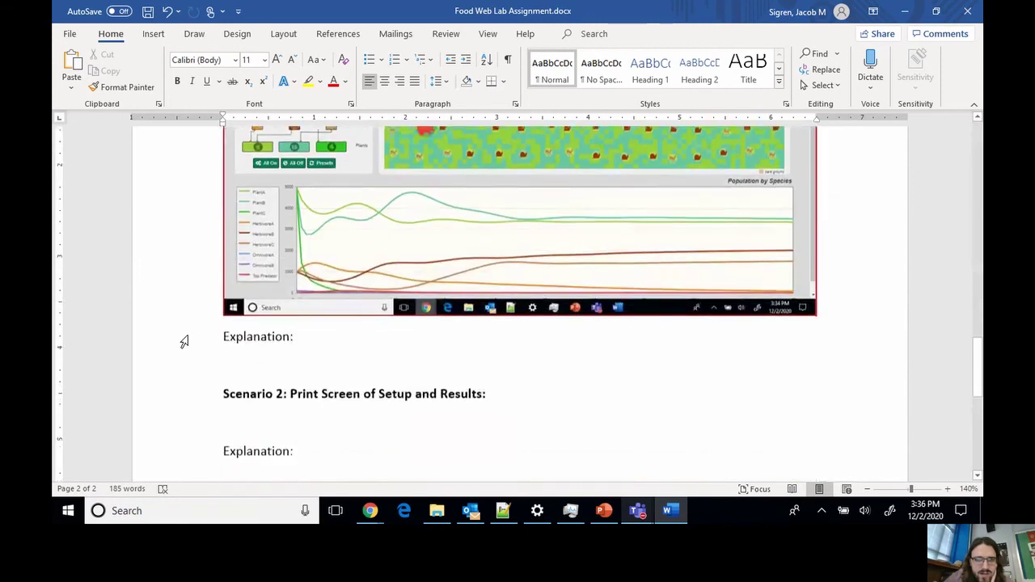
Place the cursor in the blank space below the Scenario 2 heading, above its Explanation label.
{"action": "scroll", "coordinate": [184, 342], "scroll_direction": "up", "scroll_amount": 12}
{"action": "scroll", "coordinate": [256, 342], "scroll_direction": "down", "scroll_amount": 15}
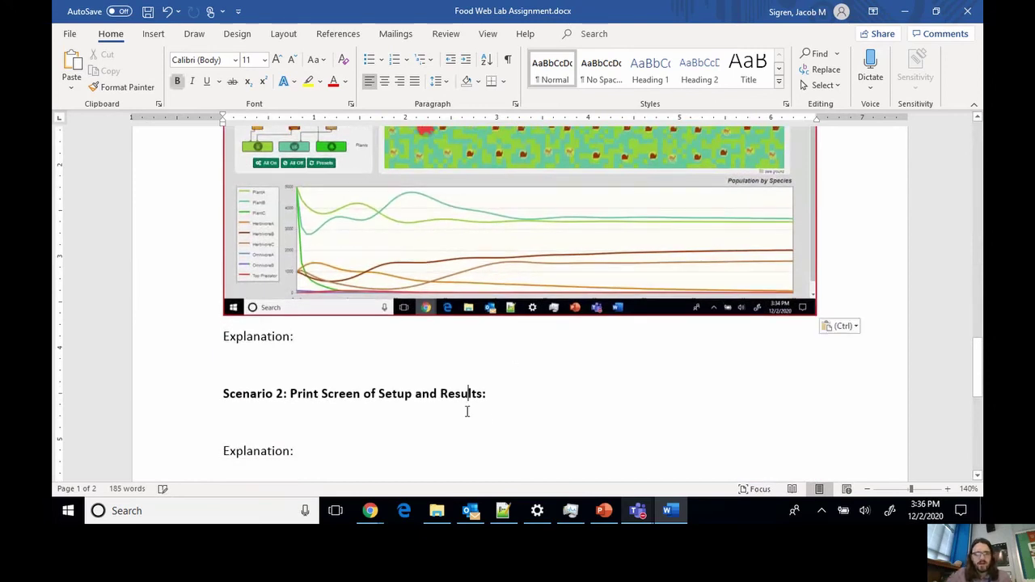
{"action": "scroll", "coordinate": [474, 409], "scroll_direction": "down", "scroll_amount": 1}
{"action": "left_click", "coordinate": [309, 374]}
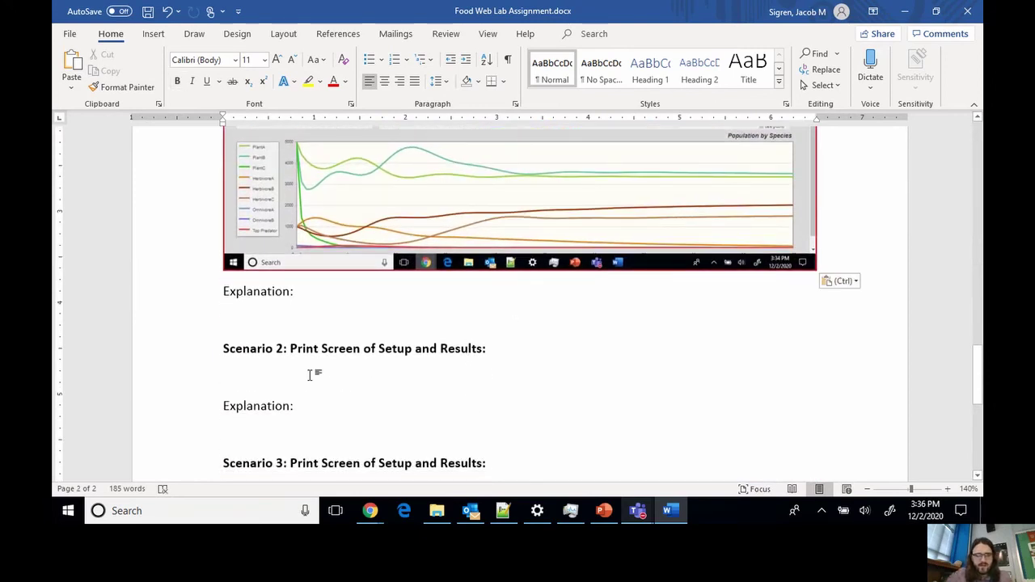
Switch to the Ecology Lab page in Chrome, reset the simulation and restore the preset food web.
{"action": "left_click", "coordinate": [373, 515]}
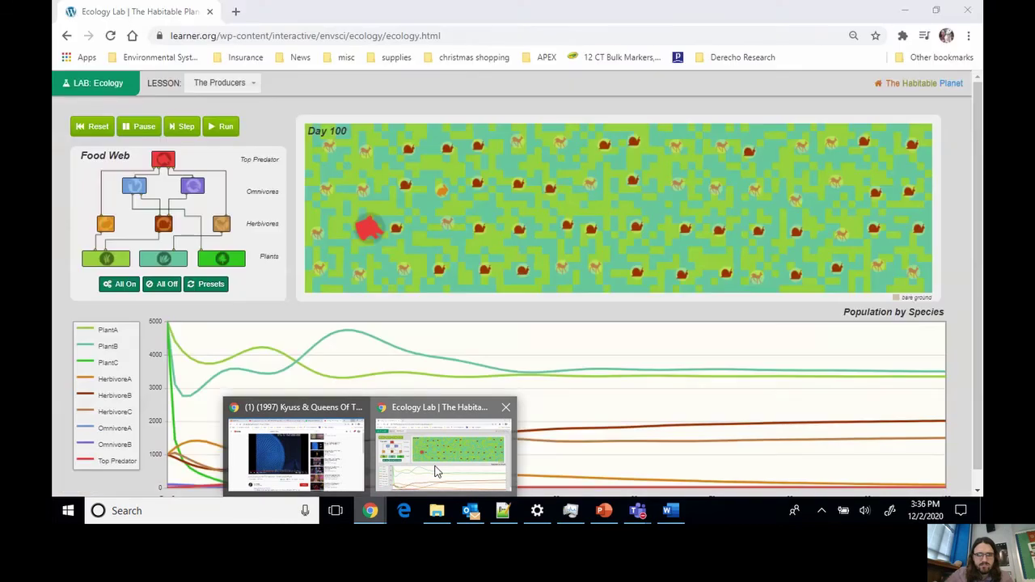
{"action": "left_click", "coordinate": [437, 468]}
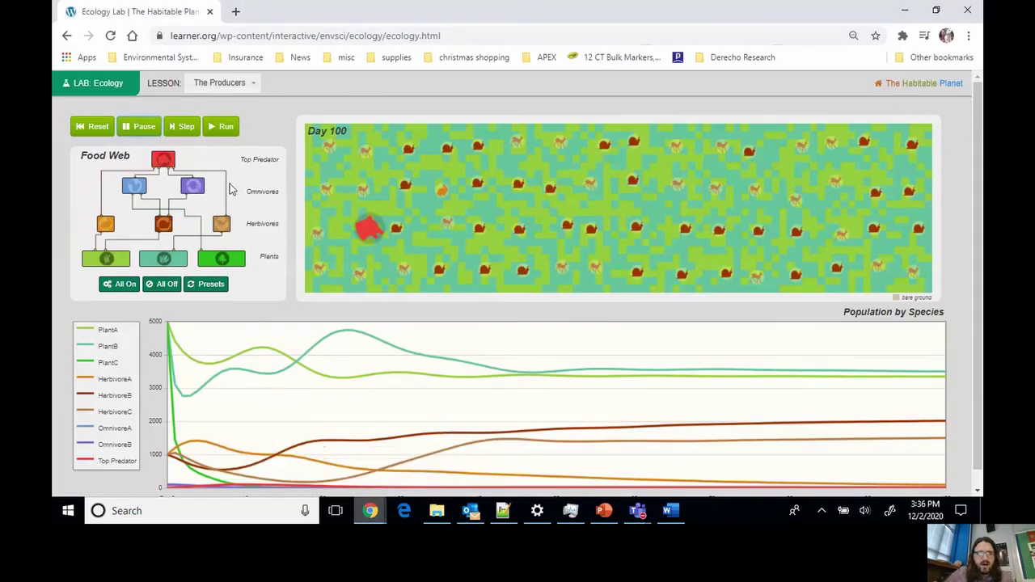
{"action": "left_click", "coordinate": [96, 127]}
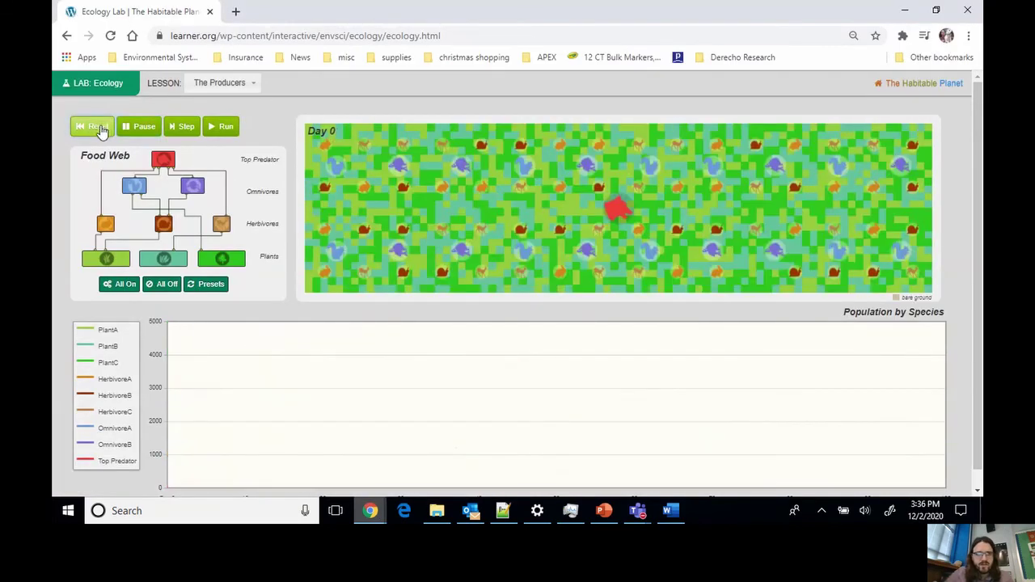
{"action": "left_click", "coordinate": [205, 289]}
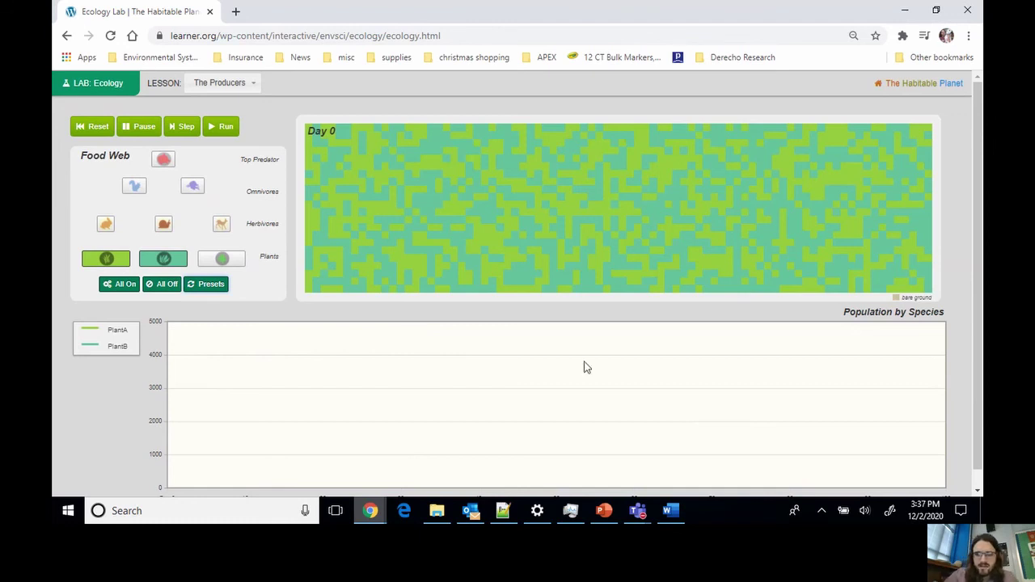
Switch to the Word document and correct "a ecosystem" to "an ecosystem" in the Summary paragraph at the document's end.
{"action": "left_click", "coordinate": [670, 510]}
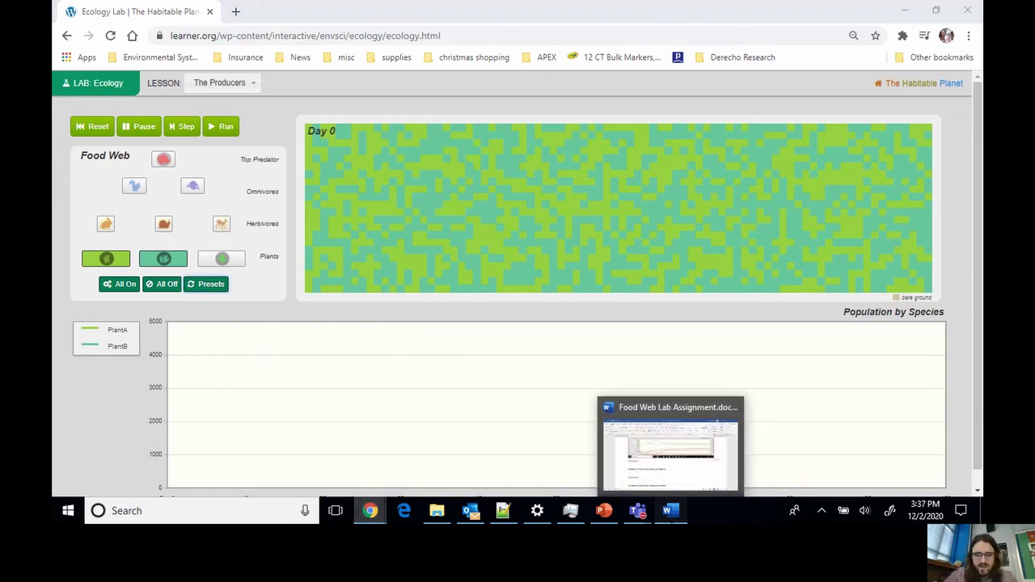
{"action": "scroll", "coordinate": [547, 434], "scroll_direction": "down", "scroll_amount": 5}
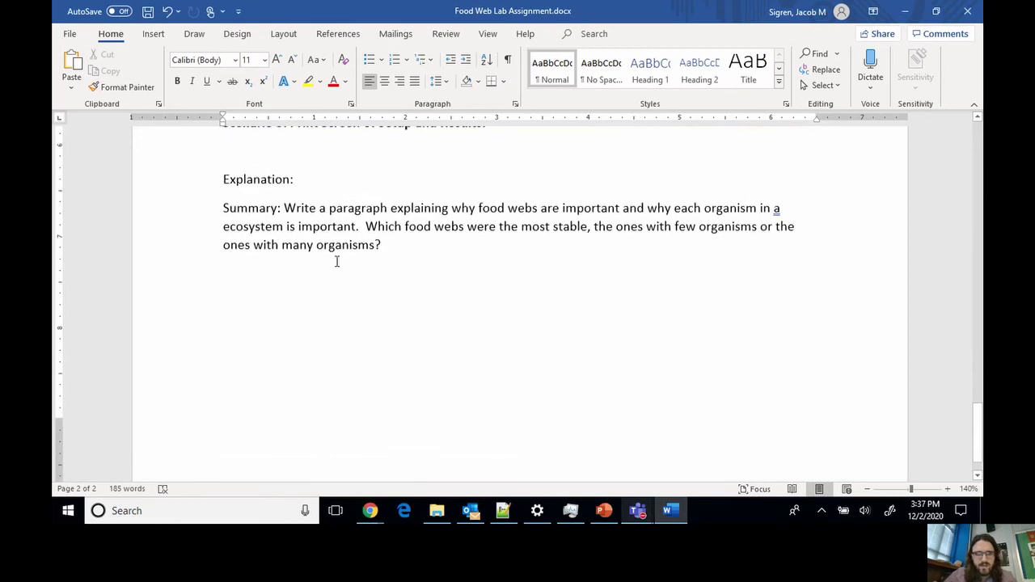
{"action": "left_click_drag", "start_coordinate": [397, 250], "coordinate": [222, 225]}
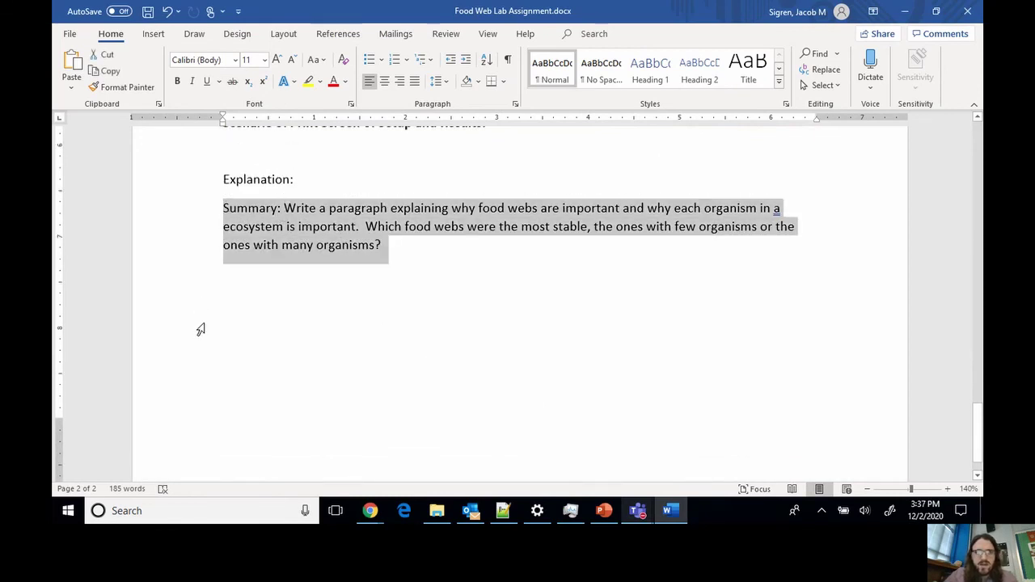
{"action": "left_click", "coordinate": [201, 330]}
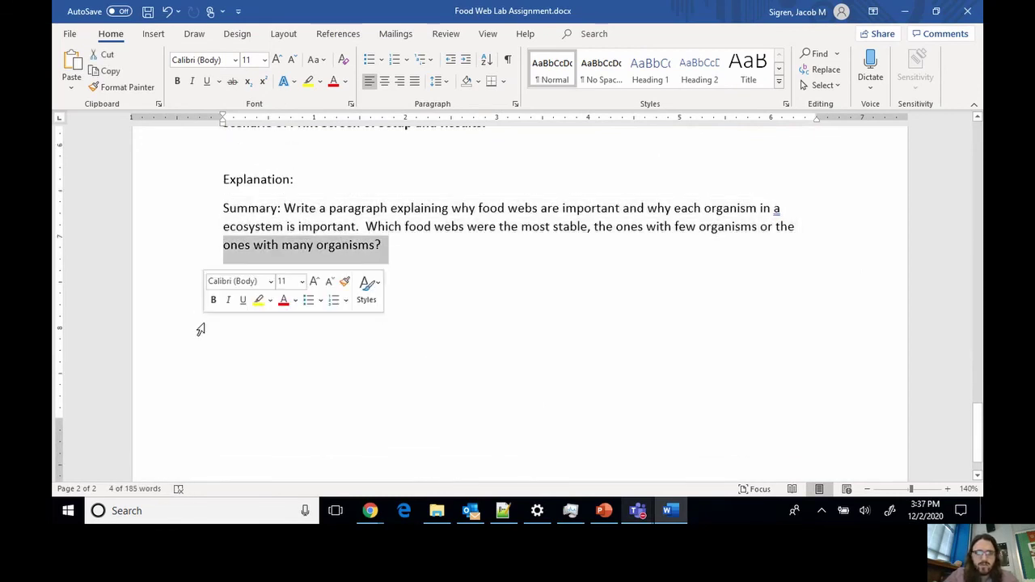
{"action": "left_click", "coordinate": [798, 207]}
{"action": "type", "text": "n"}
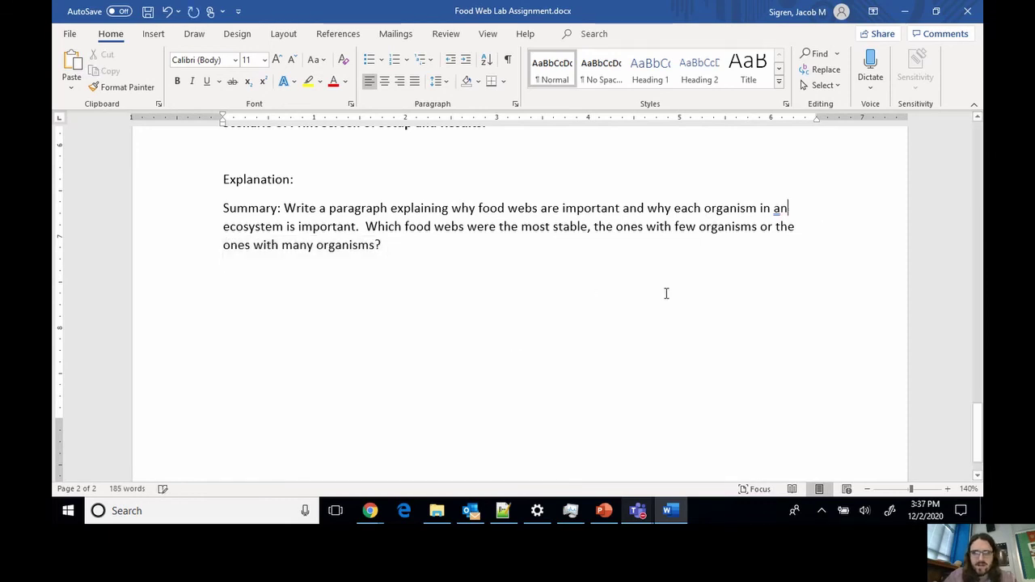
{"action": "left_click", "coordinate": [592, 276]}
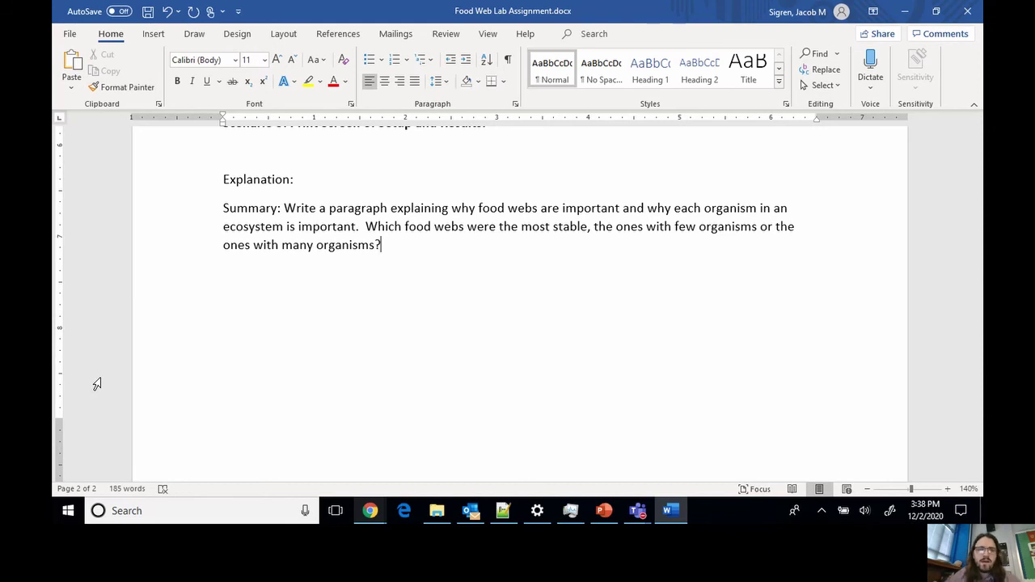
Return to the beginning of the assignment document and switch to the channel meeting window in Microsoft Teams.
{"action": "scroll", "coordinate": [339, 296], "scroll_direction": "up", "scroll_amount": 10}
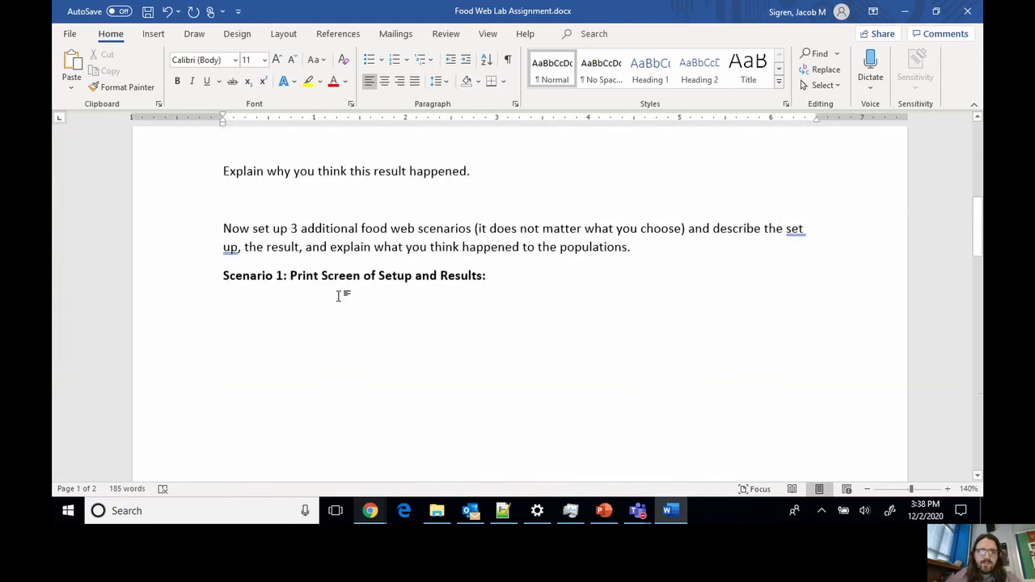
{"action": "scroll", "coordinate": [338, 296], "scroll_direction": "up", "scroll_amount": 10}
{"action": "mouse_move", "coordinate": [637, 511]}
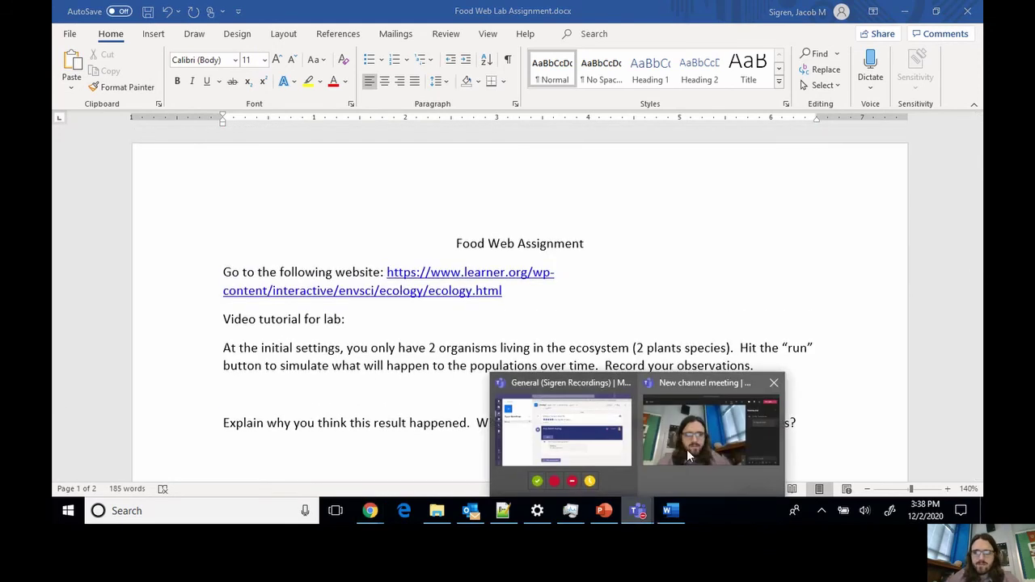
{"action": "left_click", "coordinate": [686, 448]}
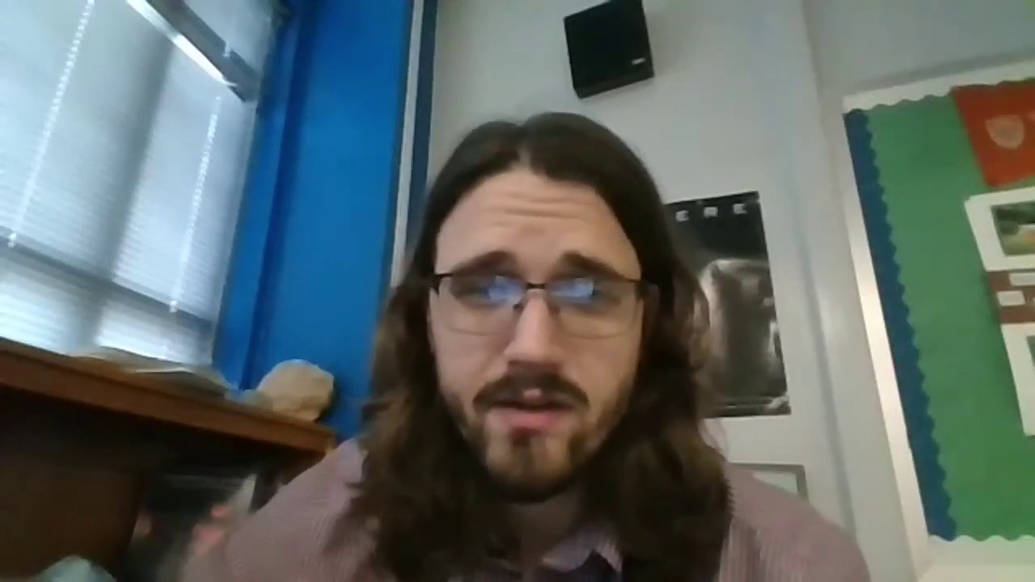